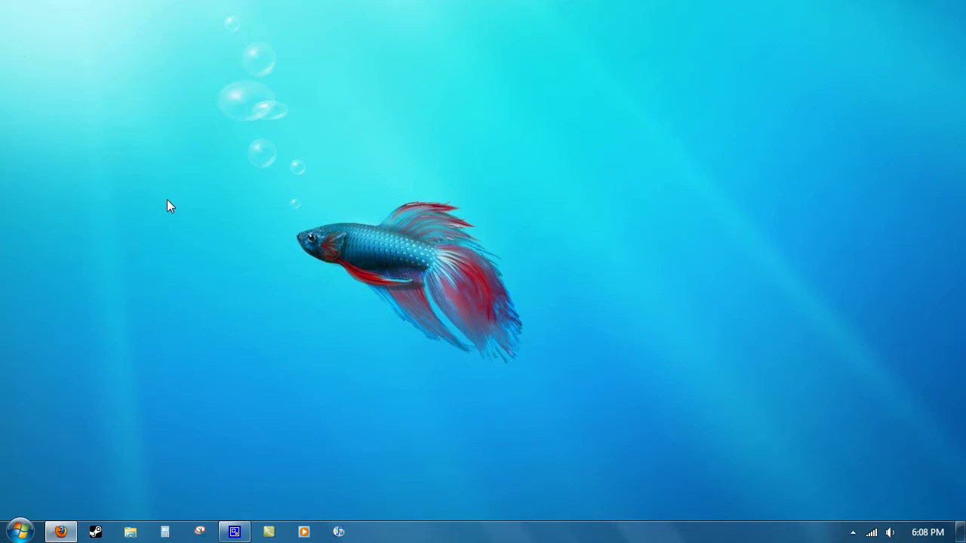
- Bring Firefox back from the taskbar and open FEBE Options via Menu > Tools > FEBE
click(60, 532)
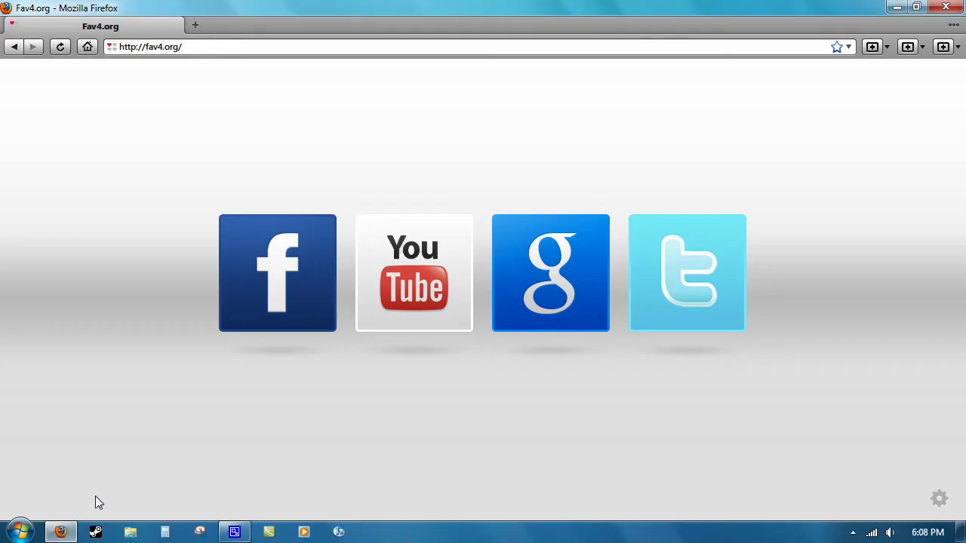
click(943, 47)
mouse_move(917, 69)
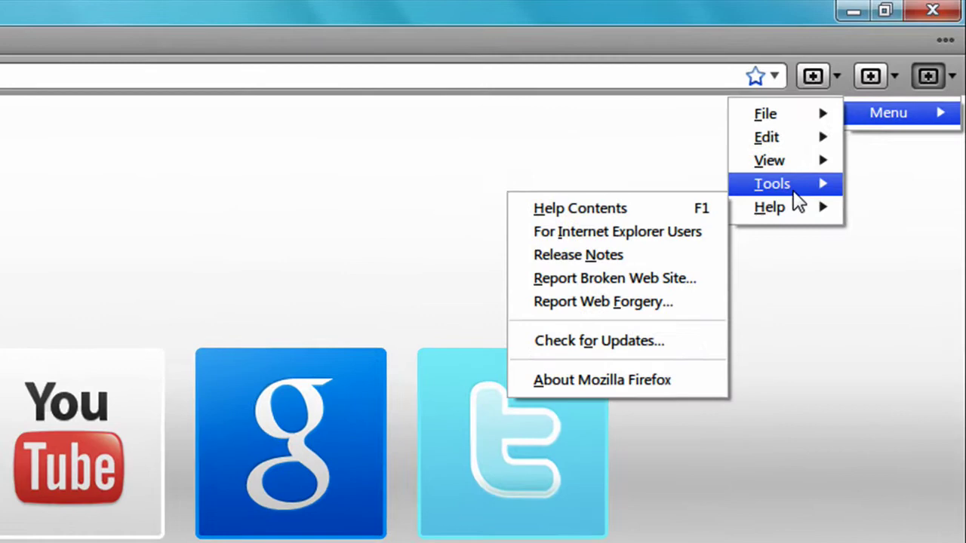
mouse_move(856, 120)
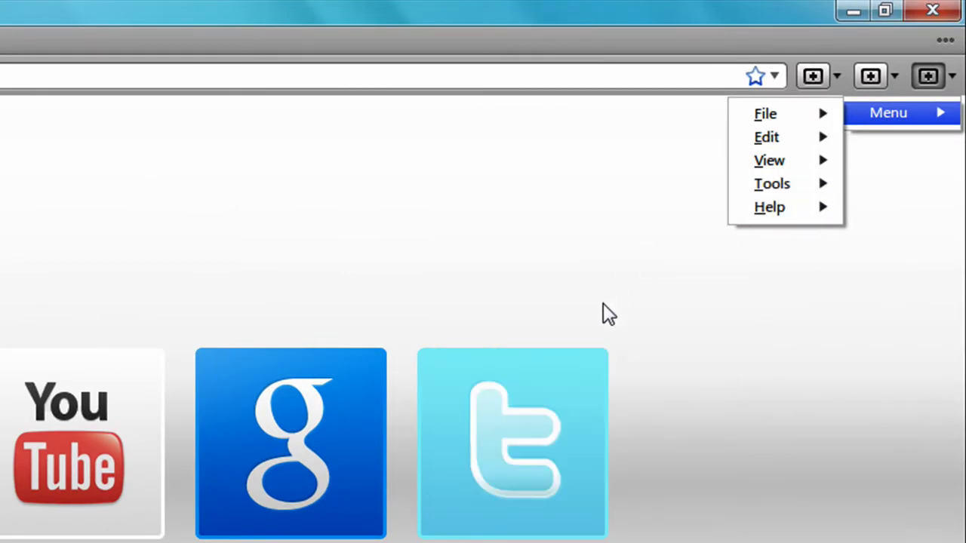
mouse_move(766, 207)
mouse_move(753, 188)
mouse_move(619, 271)
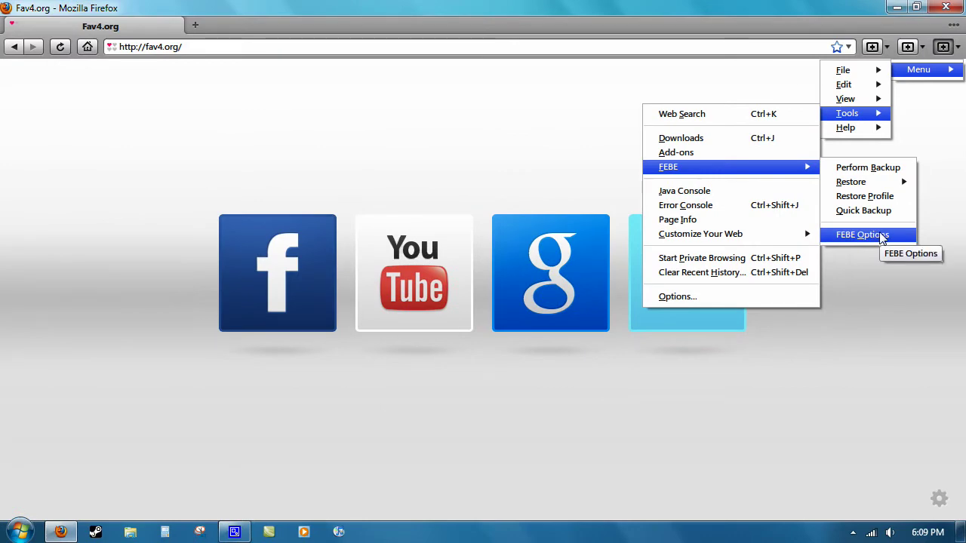
click(881, 239)
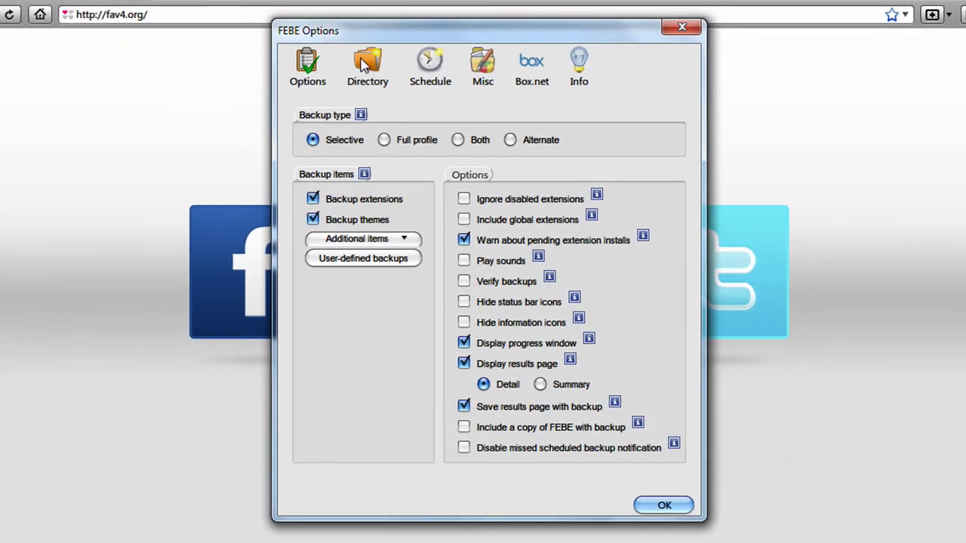
- Look through the Directory, Schedule, Misc, Box.net and Info pages, ending on Schedule
click(366, 66)
click(310, 63)
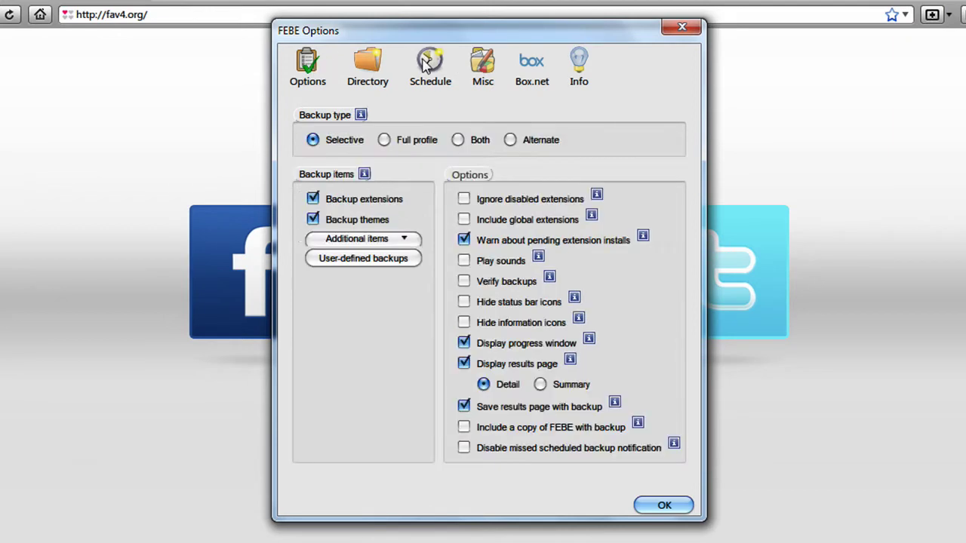
click(367, 65)
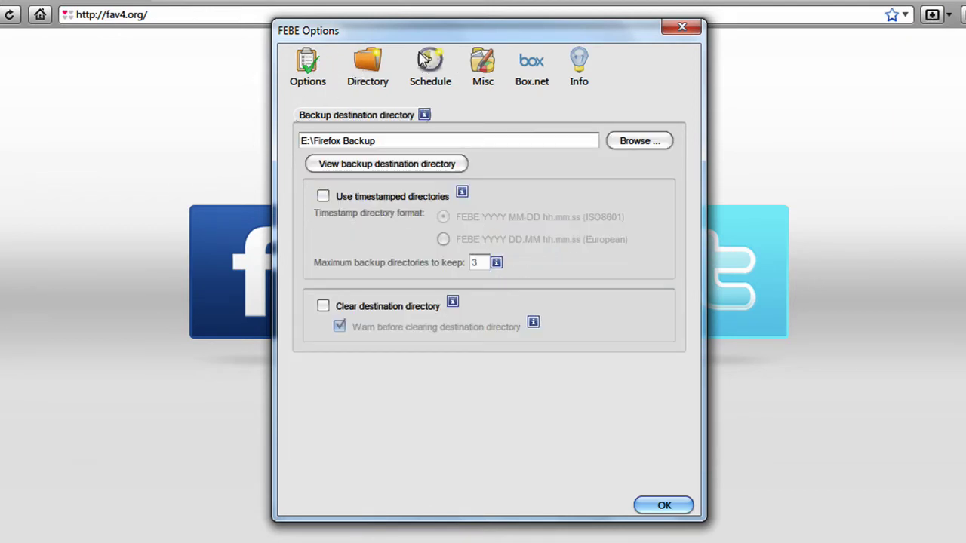
click(431, 62)
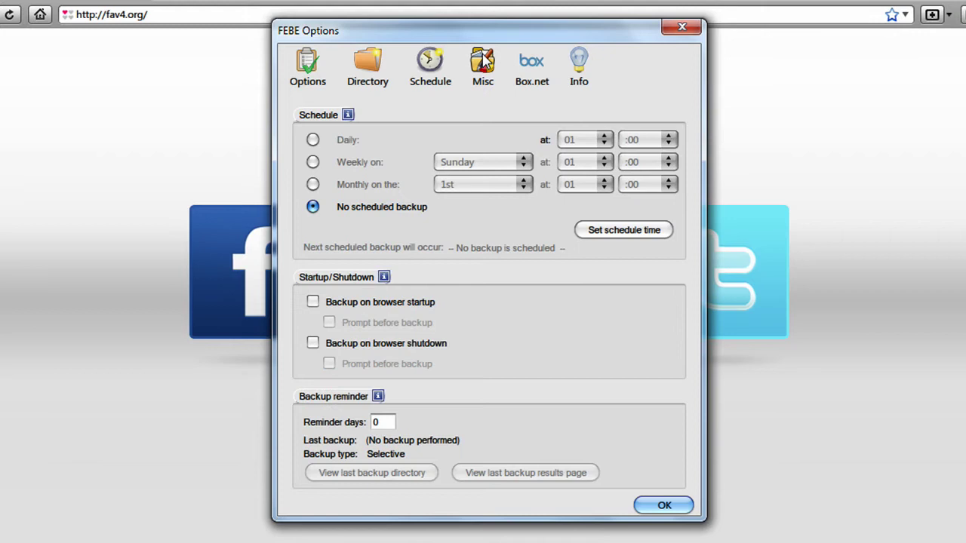
click(483, 64)
click(539, 66)
click(577, 65)
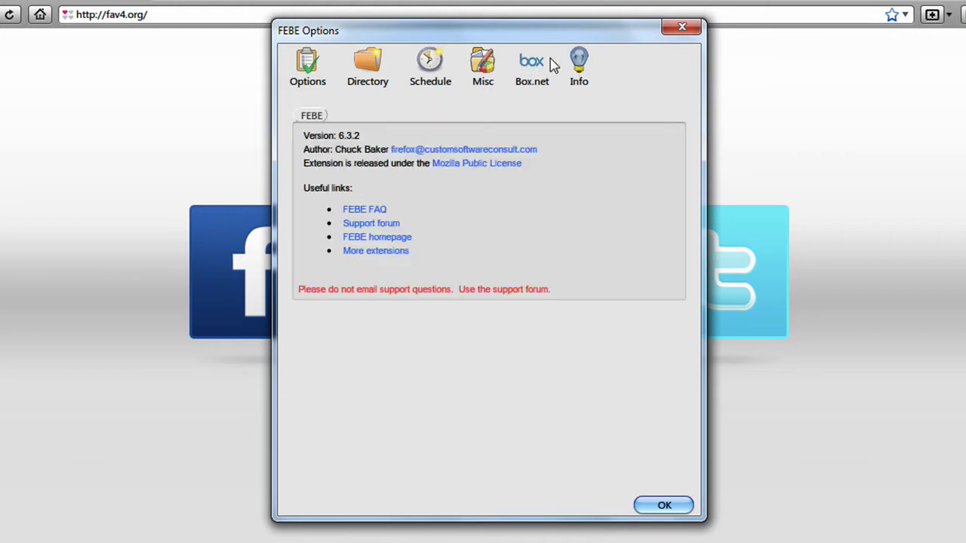
click(432, 67)
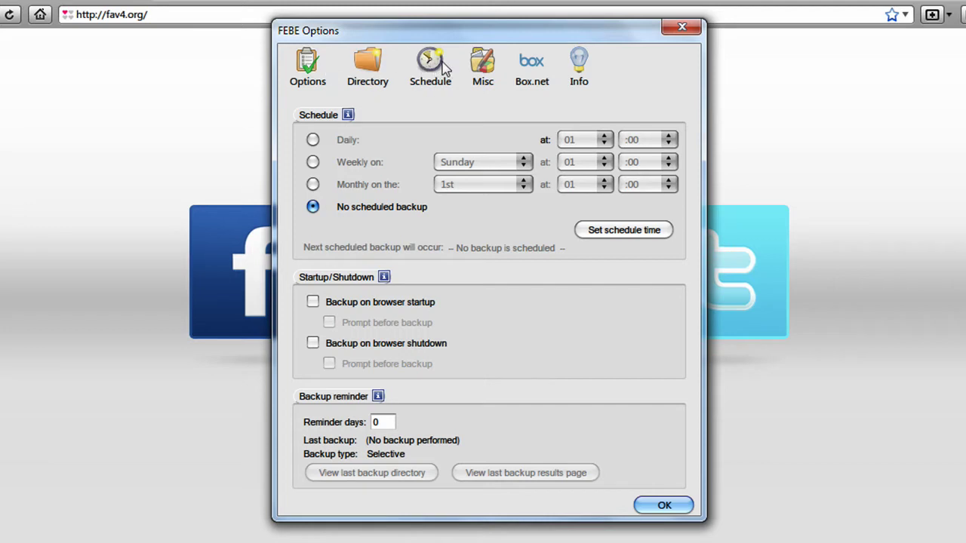
- On the general Options page, read the help for Backup type and Backup items
click(309, 71)
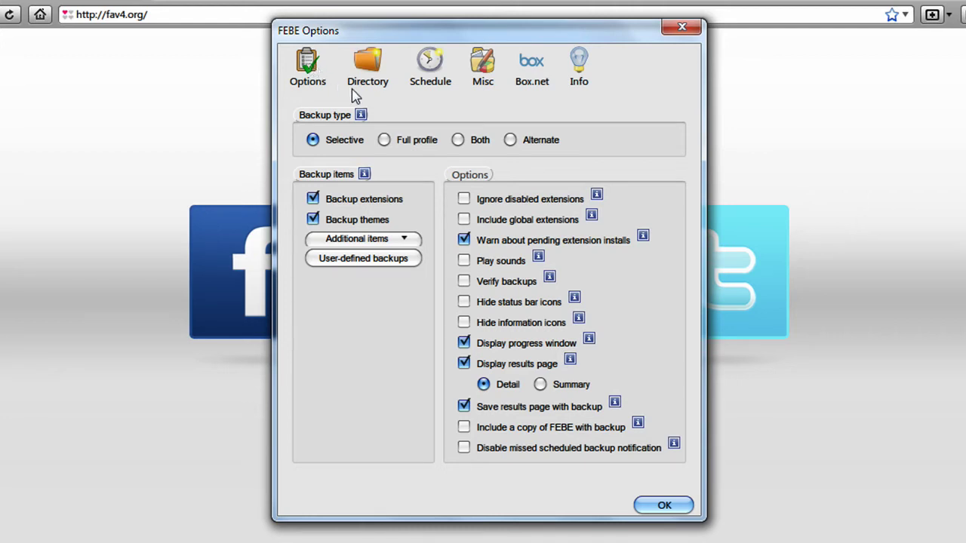
click(362, 116)
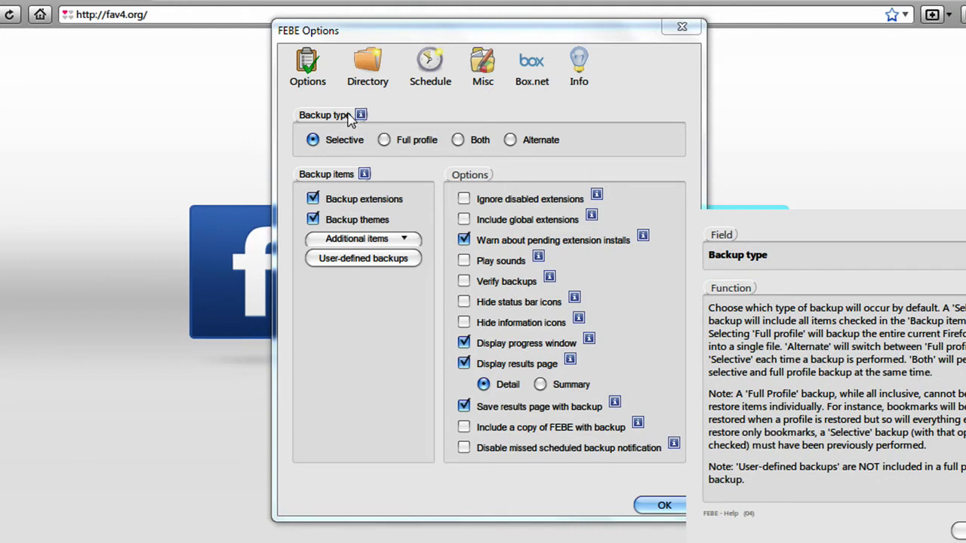
click(956, 531)
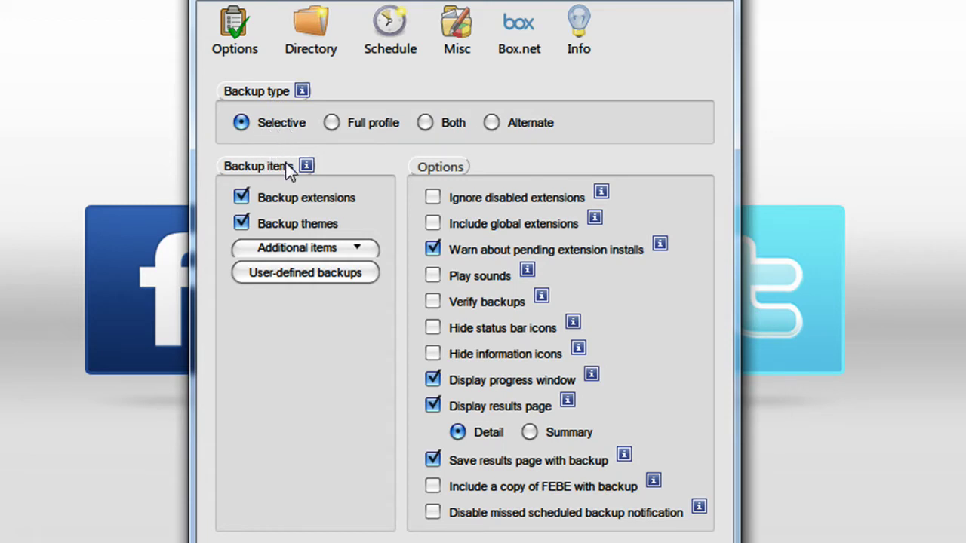
click(306, 167)
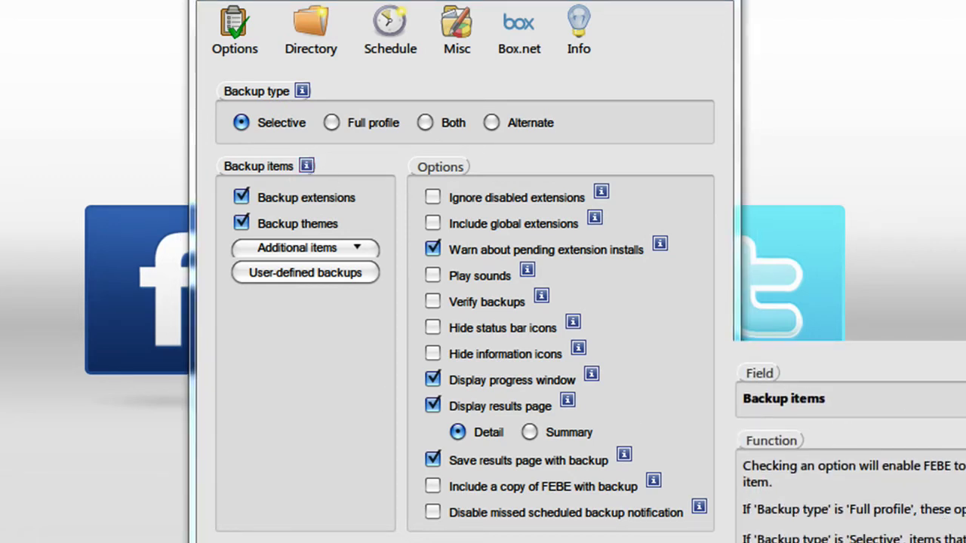
key(Escape)
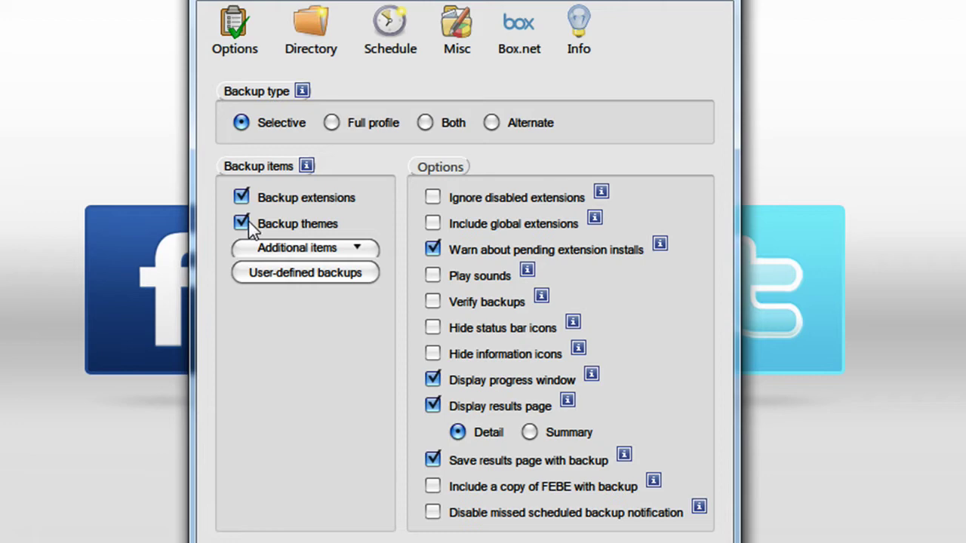
- Check the Additional items list, then open the User-defined backups editor
click(267, 243)
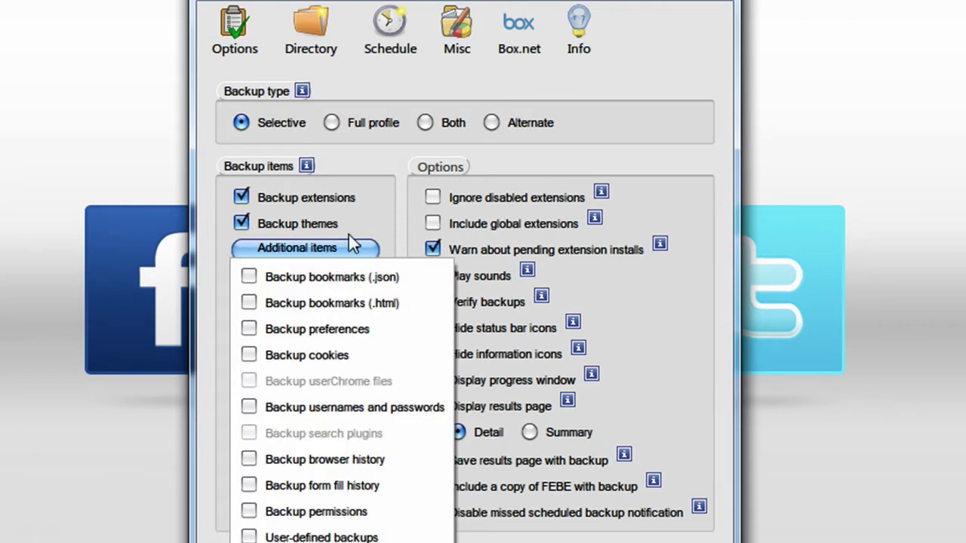
click(297, 254)
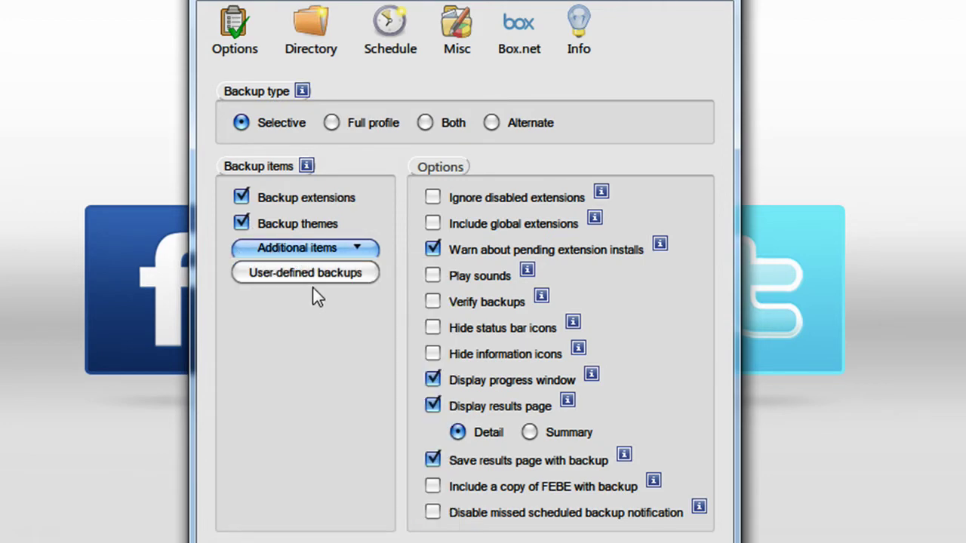
click(319, 278)
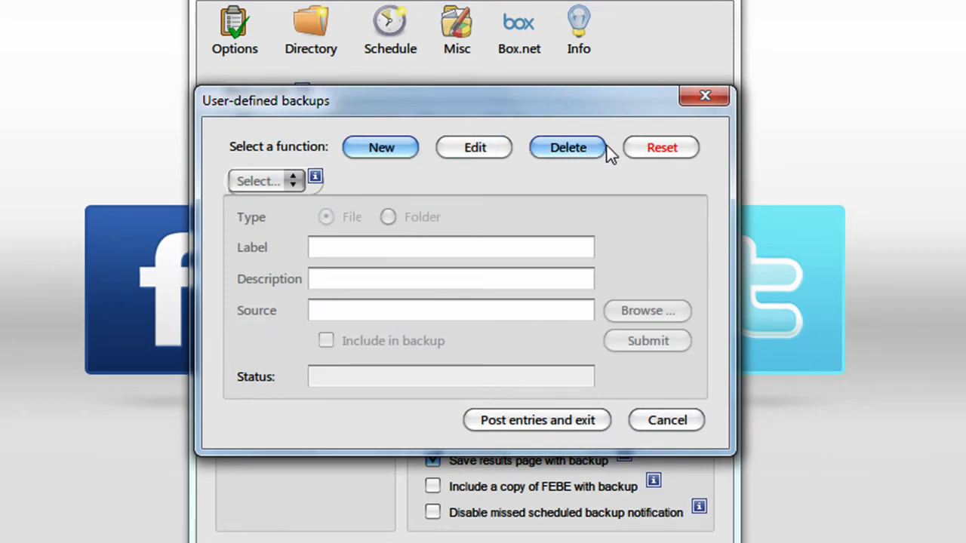
- Cancel the User-defined backups dialog without adding any entries
click(702, 98)
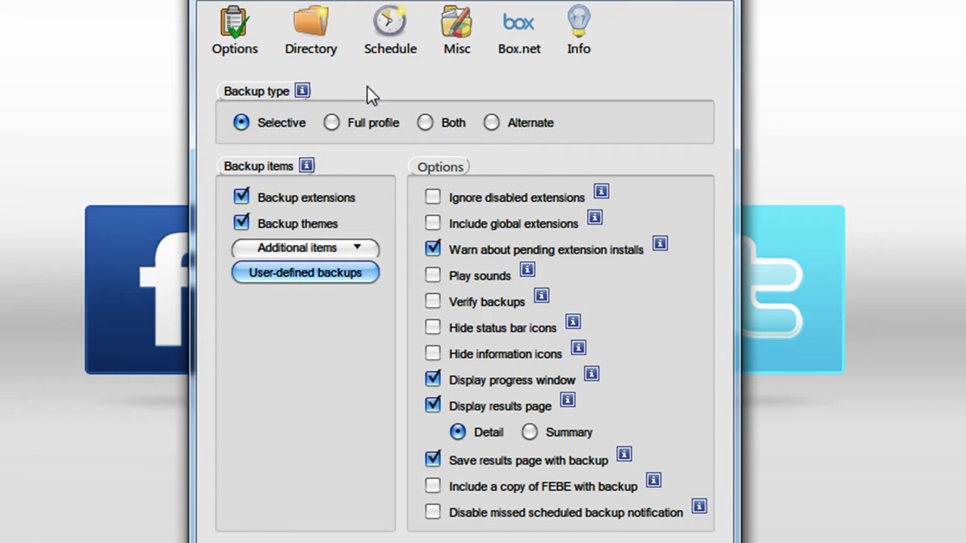
- Set the backup destination directory to E:\Firefox Backup on the SANDISK drive
click(329, 37)
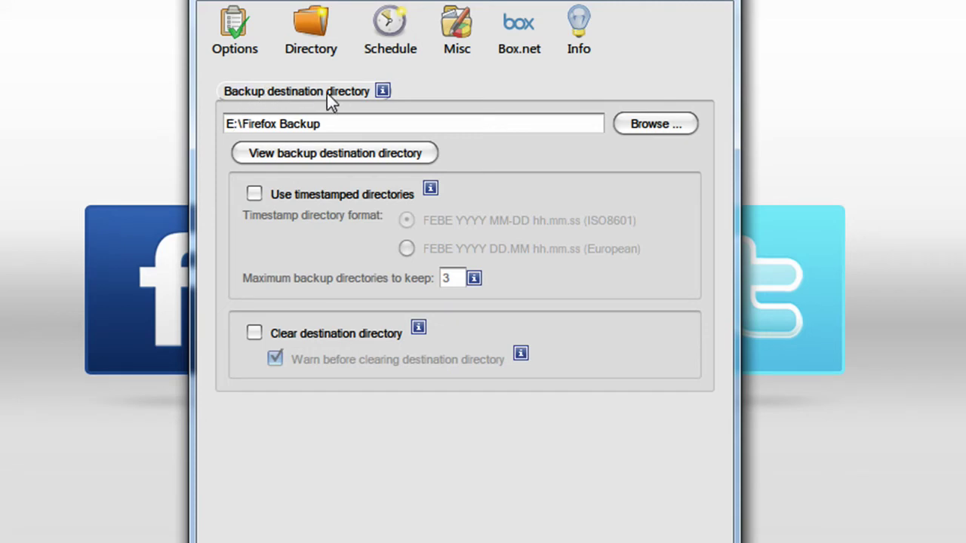
drag(321, 125, 230, 130)
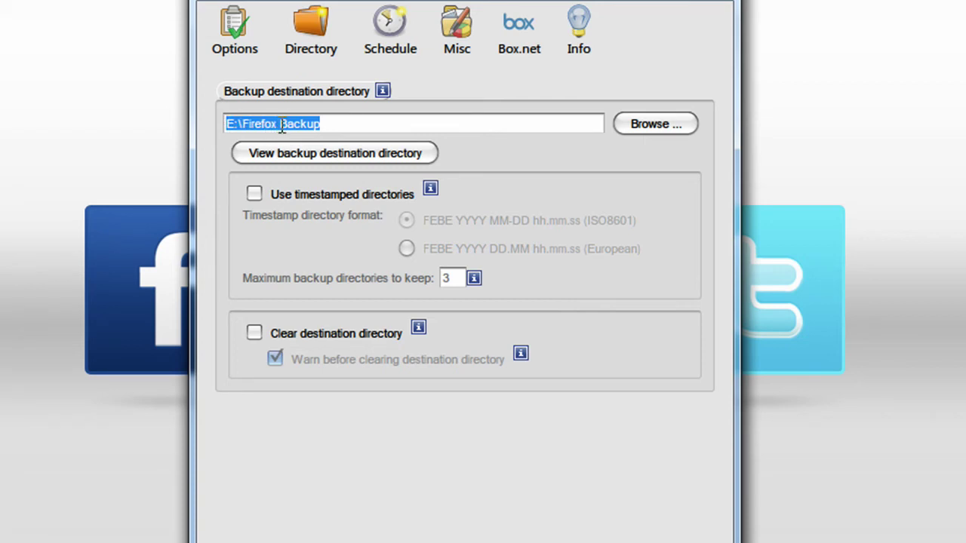
click(628, 130)
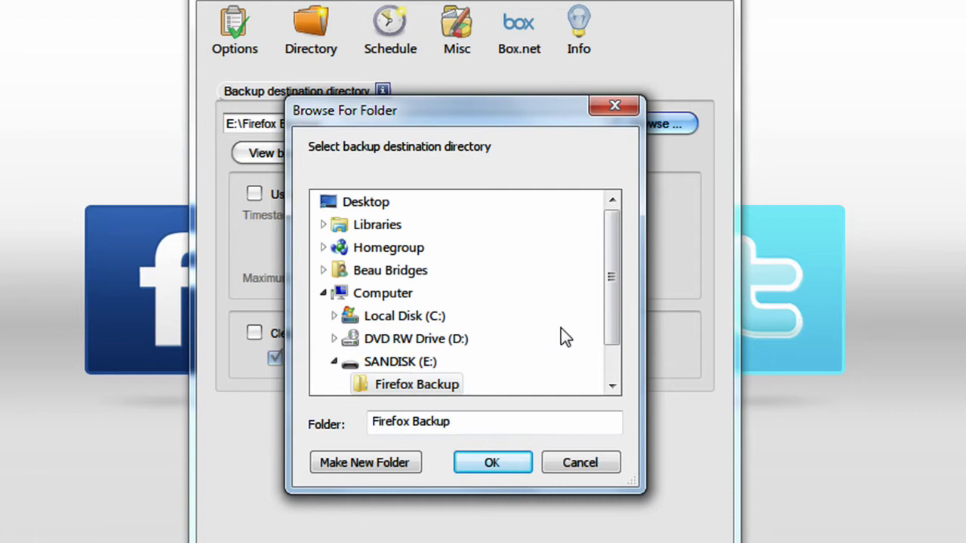
scroll(609, 281, down, 1)
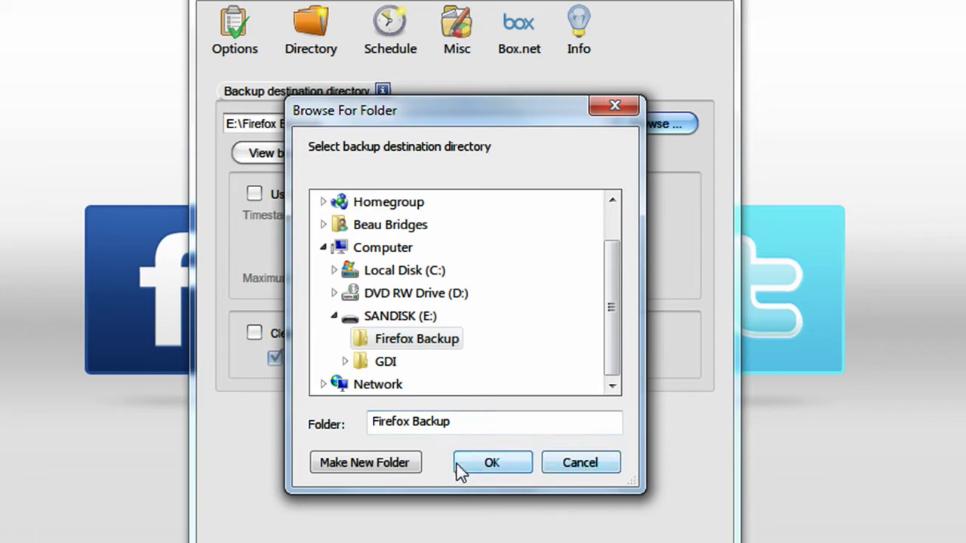
mouse_move(622, 306)
mouse_down()
mouse_move(609, 266)
mouse_move(607, 305)
mouse_up()
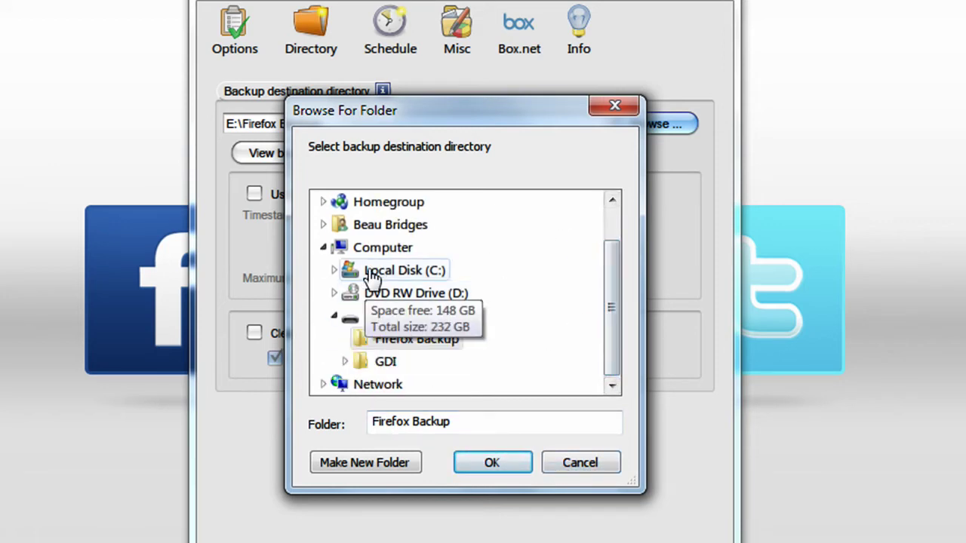
click(490, 457)
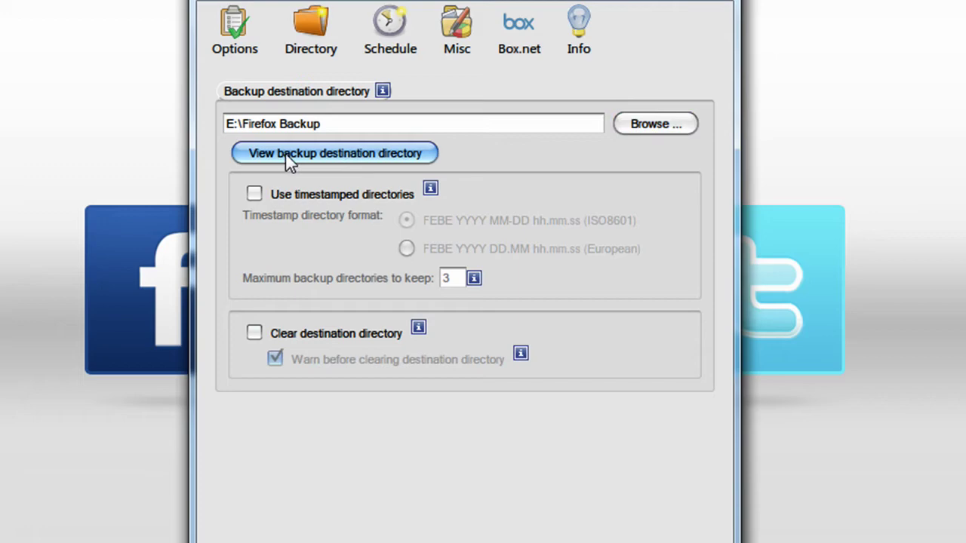
- View the E:\Firefox Backup folder in the browser, then read FEBE's timestamped-directory help
click(365, 155)
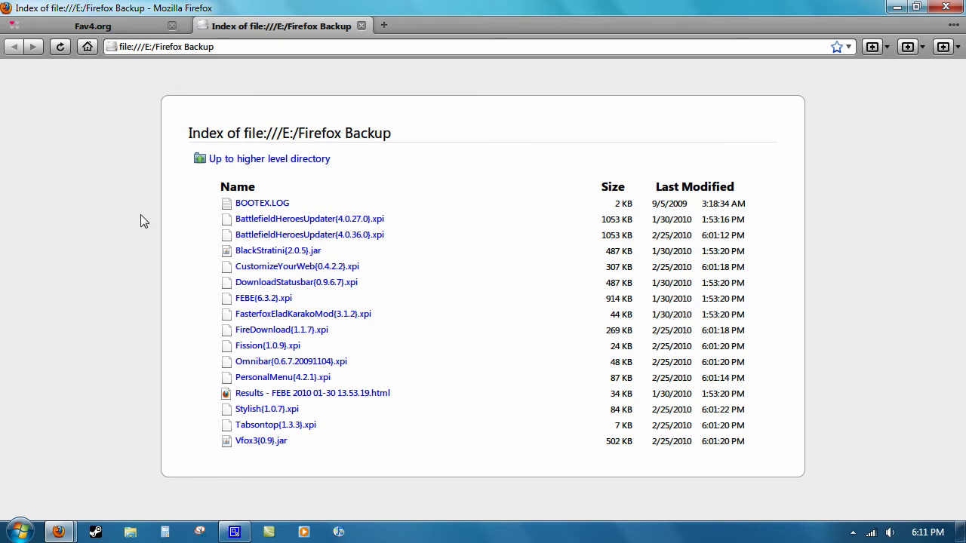
click(140, 28)
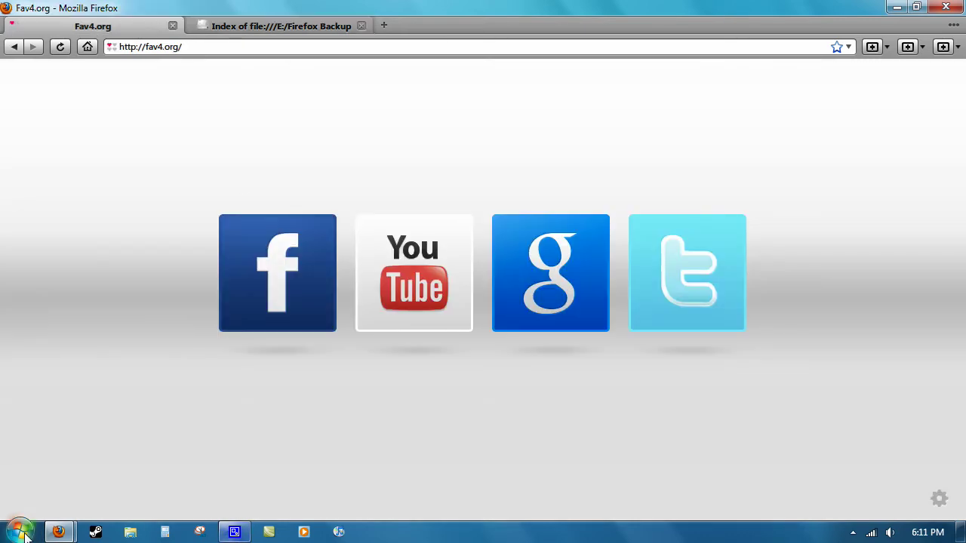
mouse_move(60, 532)
click(219, 468)
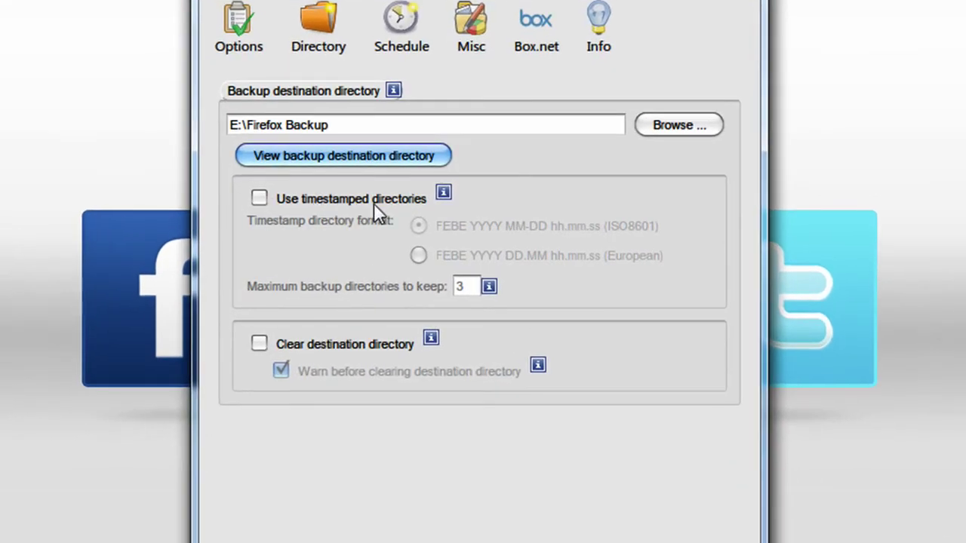
click(443, 194)
- Try the Monthly and Weekly schedules, then settle on No scheduled backup
click(402, 46)
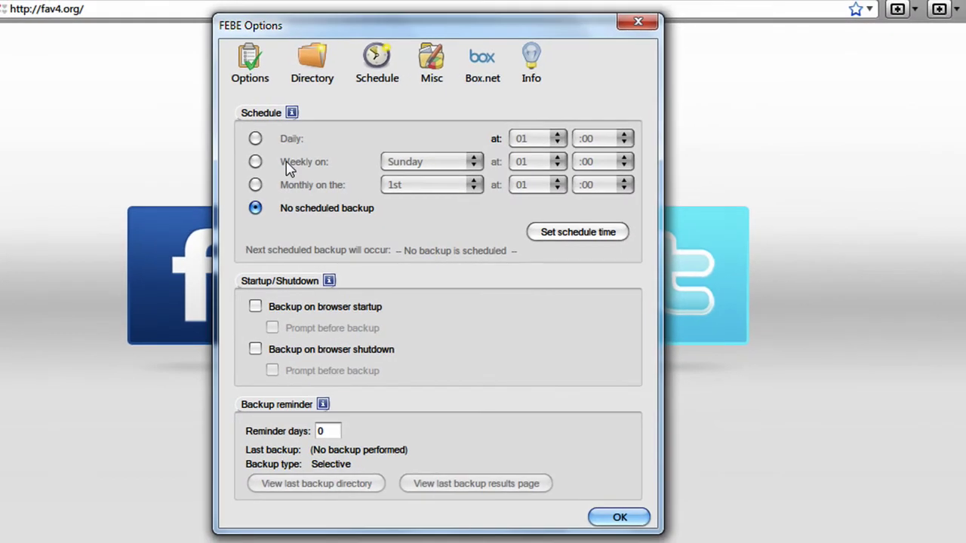
click(255, 187)
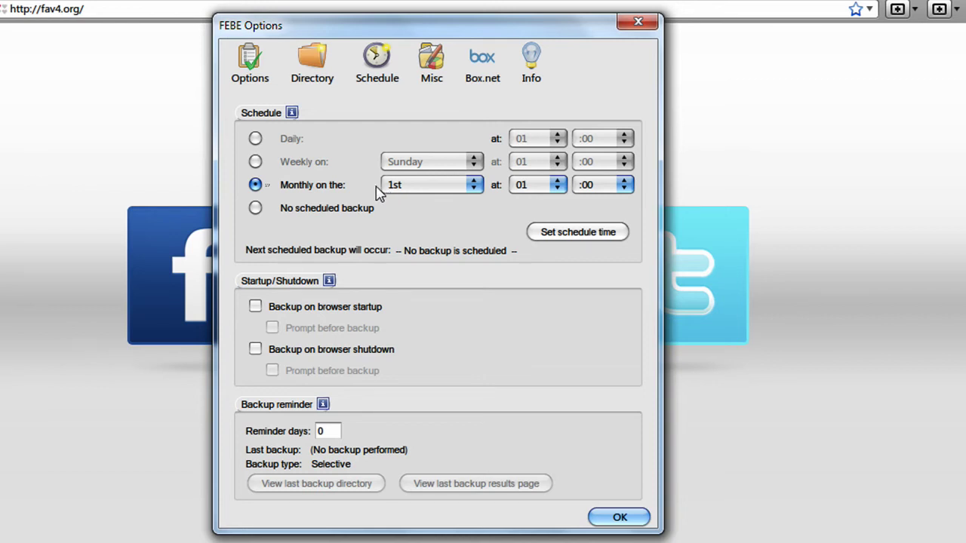
click(256, 162)
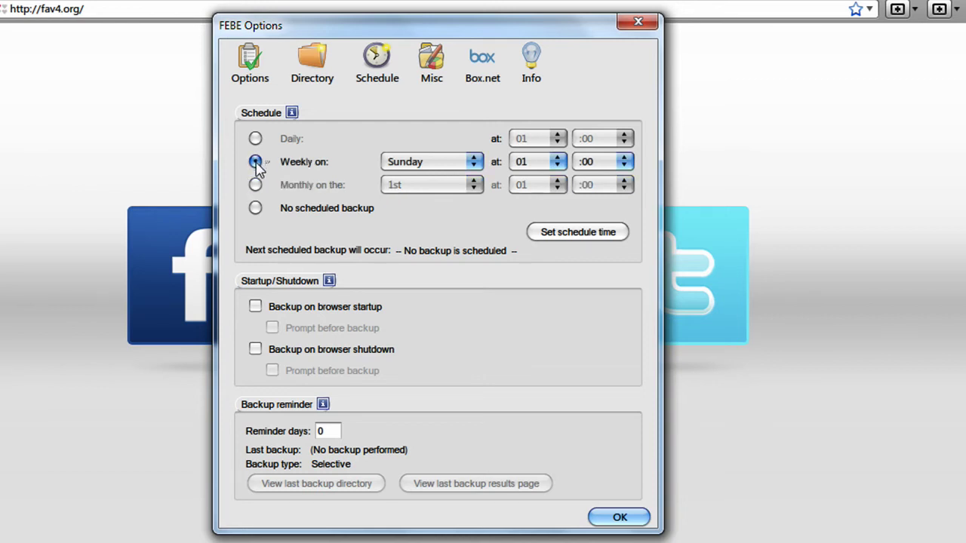
click(256, 186)
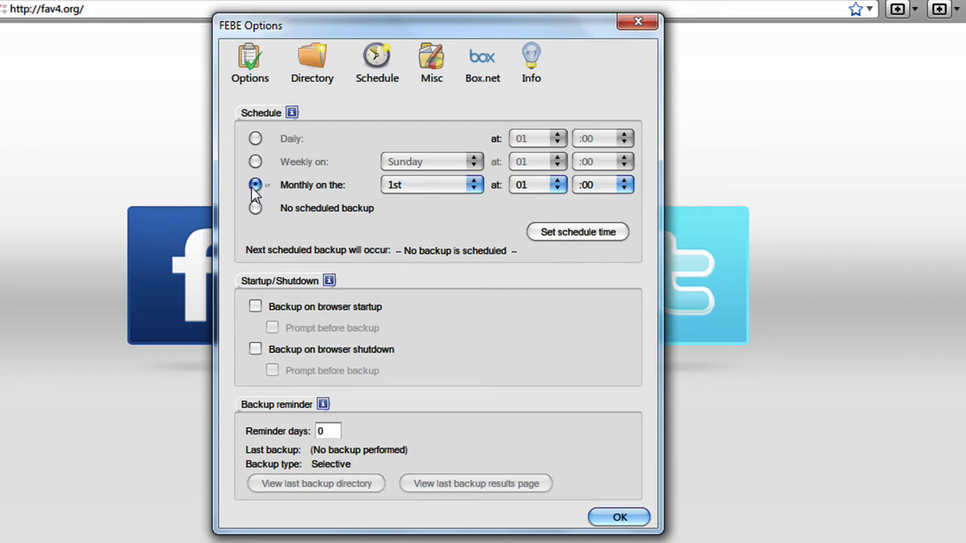
click(256, 209)
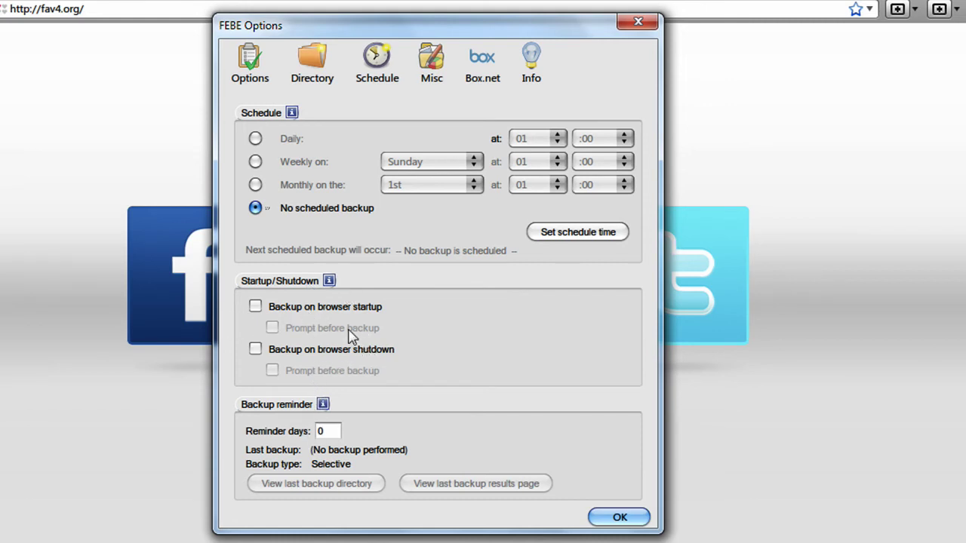
click(436, 65)
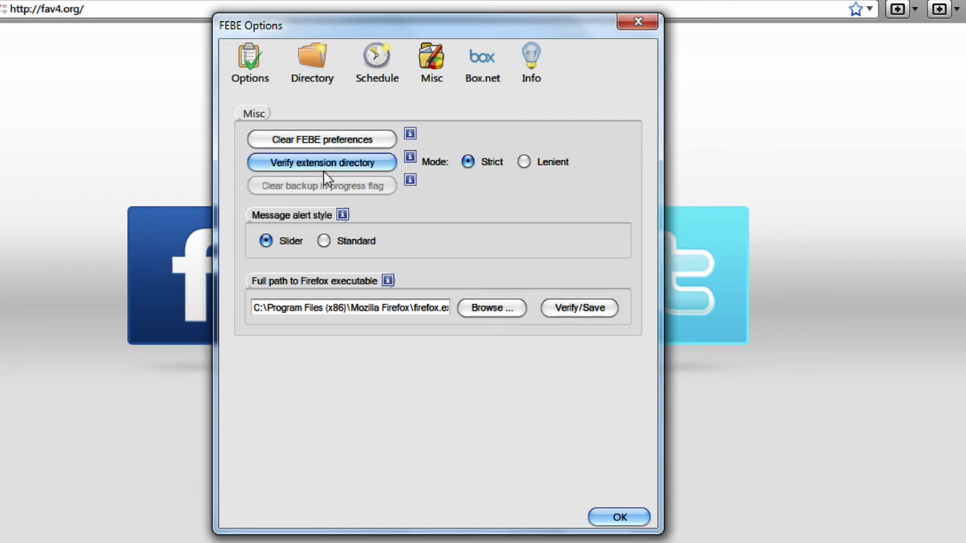
- Read the Verify extension directory help and inspect the firefox.exe executable path
click(411, 158)
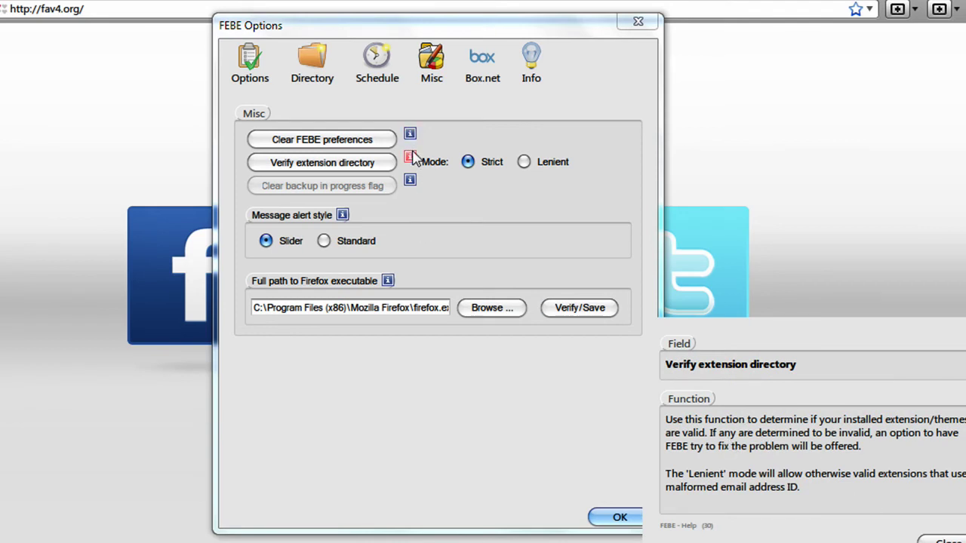
click(928, 540)
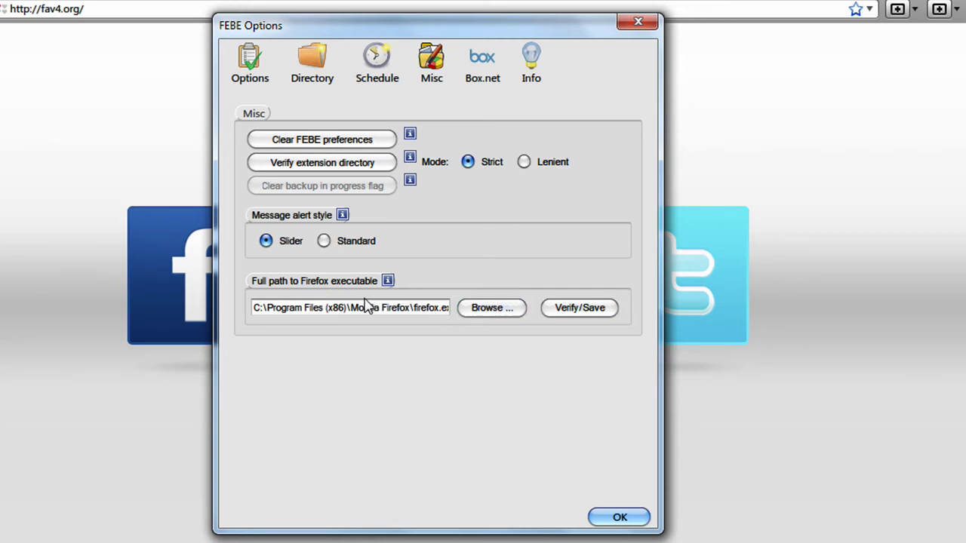
drag(373, 309, 202, 306)
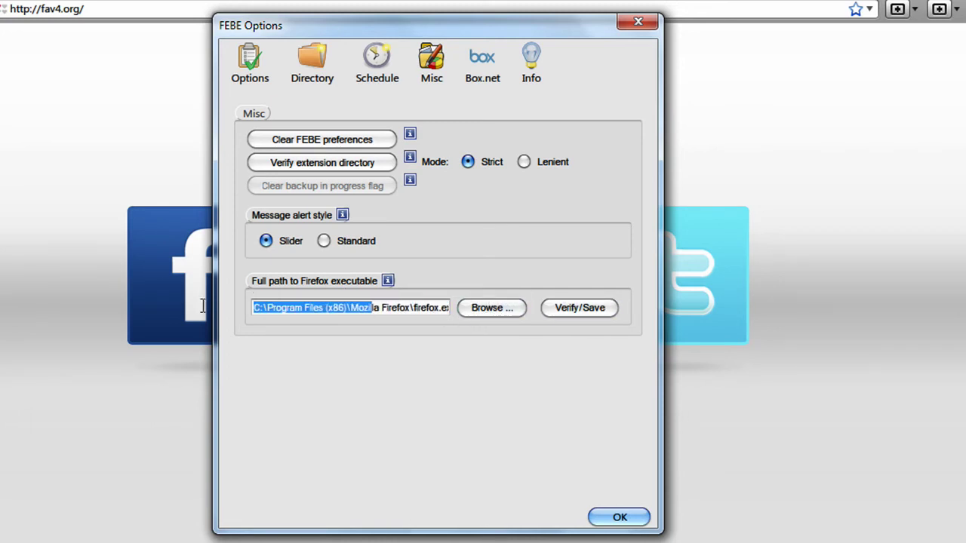
click(400, 307)
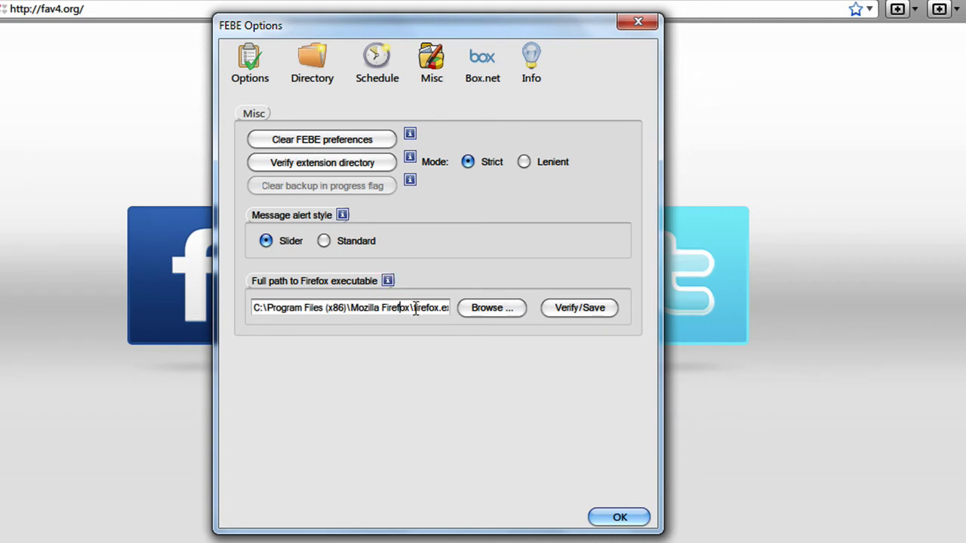
- Read the Box.net upload help, then view FEBE's version 6.3.2 Info page
click(488, 68)
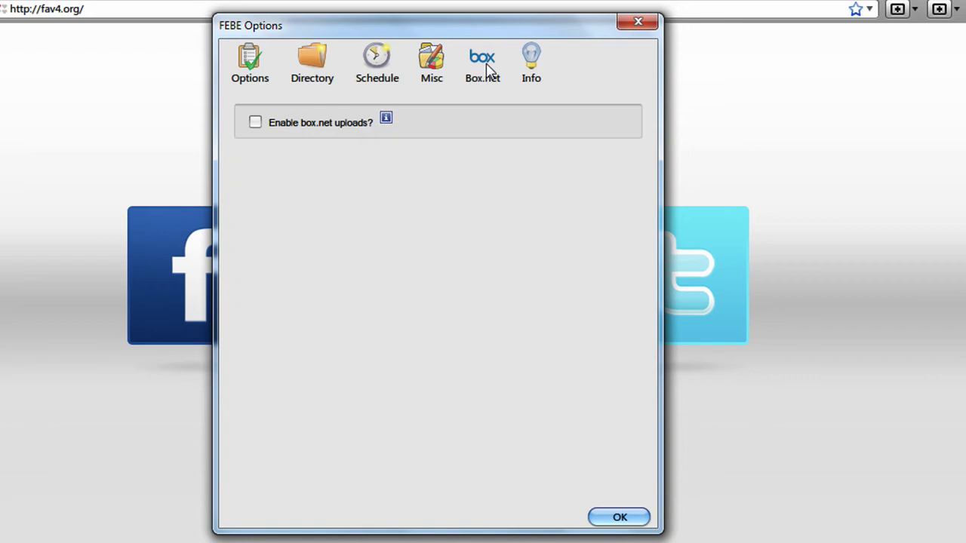
click(386, 121)
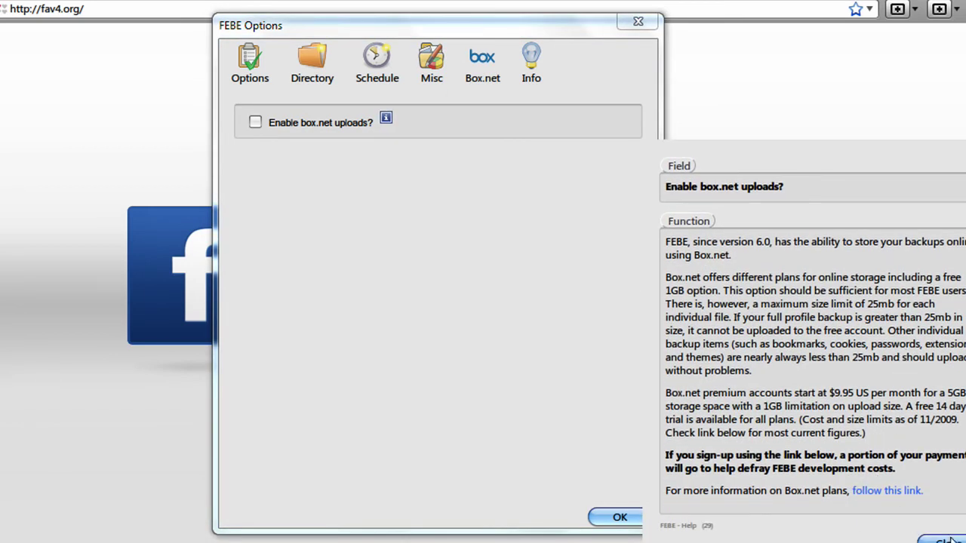
click(943, 540)
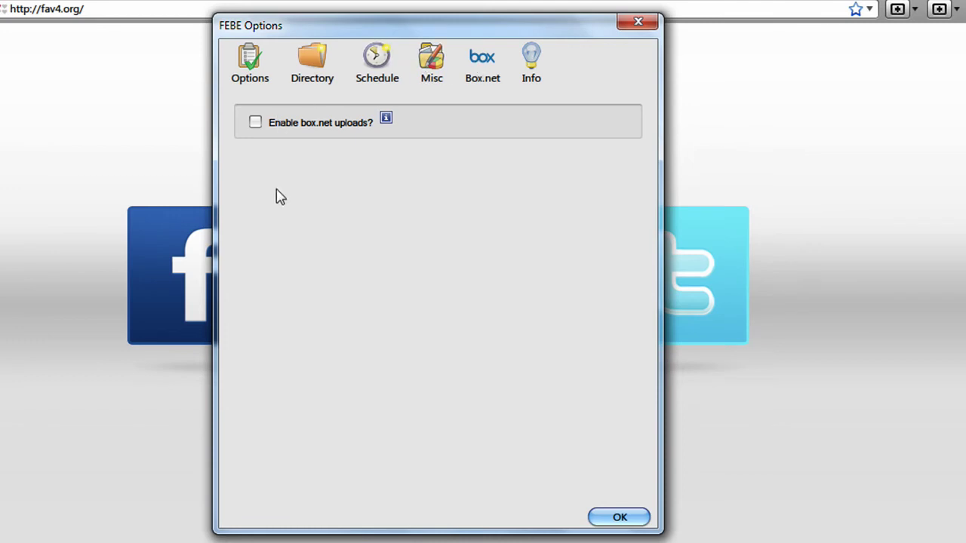
click(532, 58)
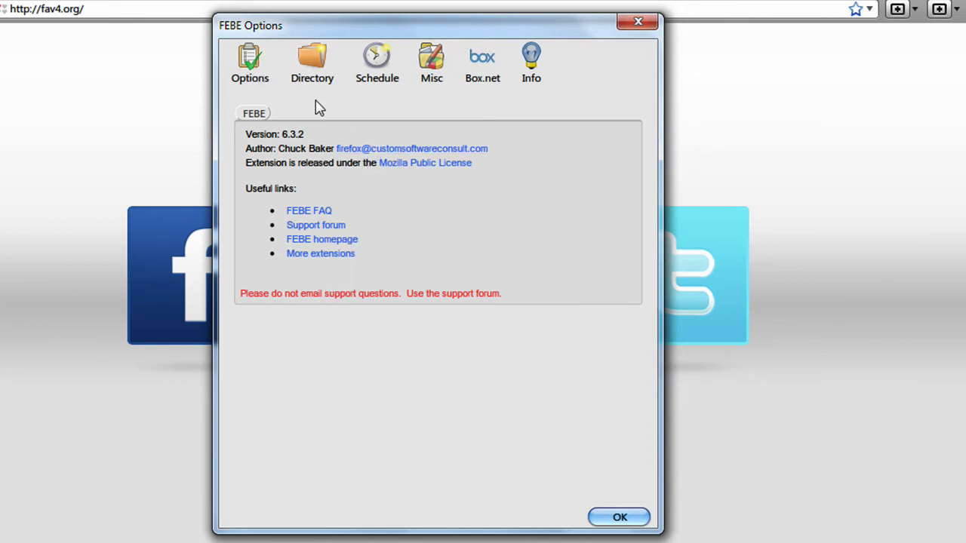
- Save the FEBE options and run Perform Backup from Menu > Tools > FEBE
click(251, 62)
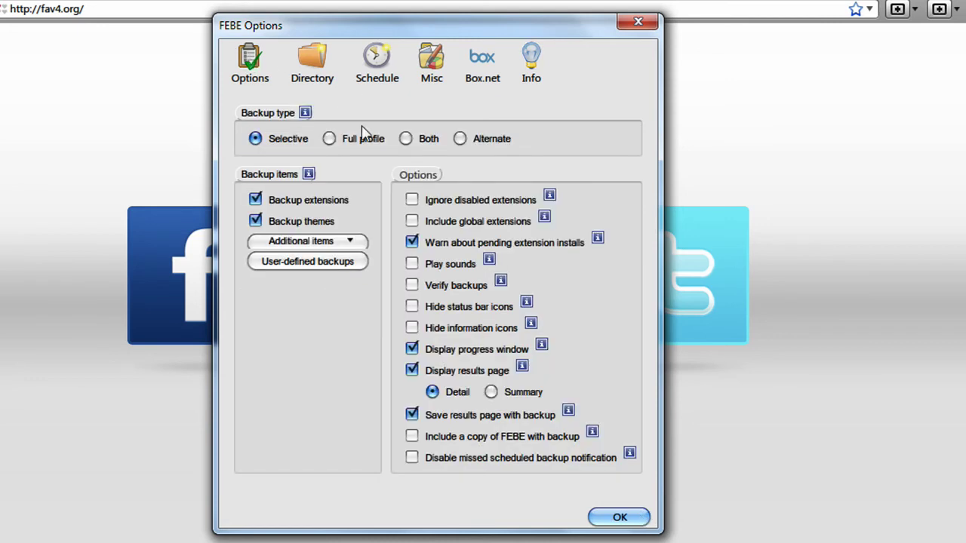
click(615, 519)
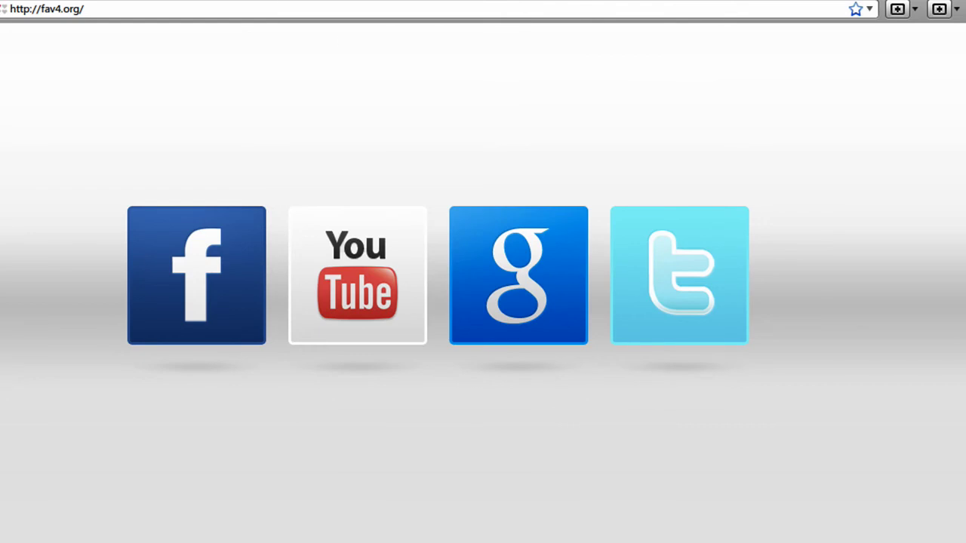
click(957, 11)
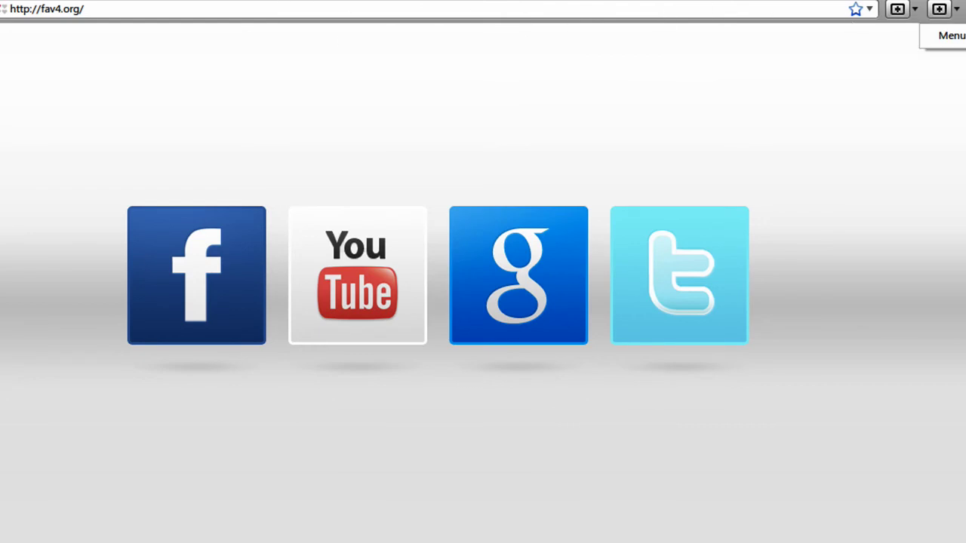
mouse_move(961, 36)
mouse_move(871, 91)
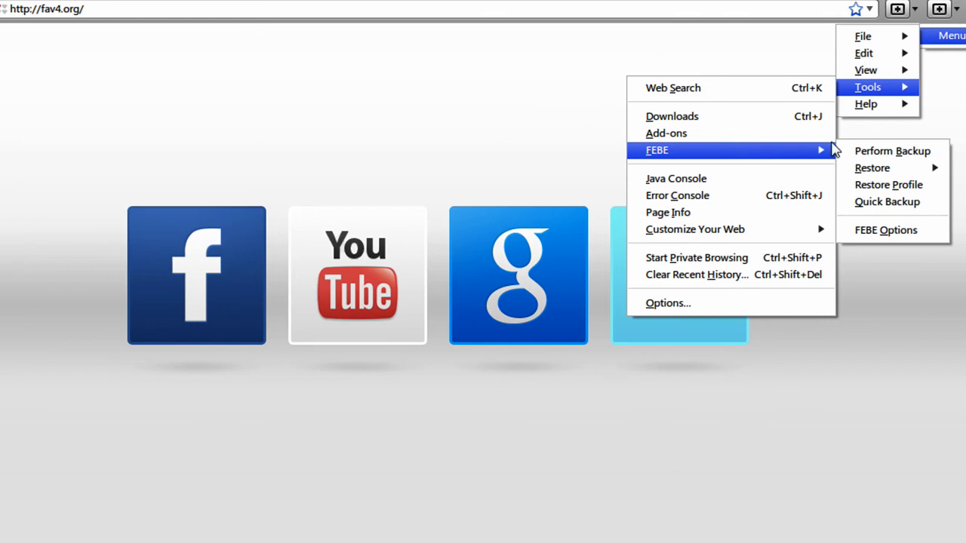
mouse_move(808, 155)
click(889, 153)
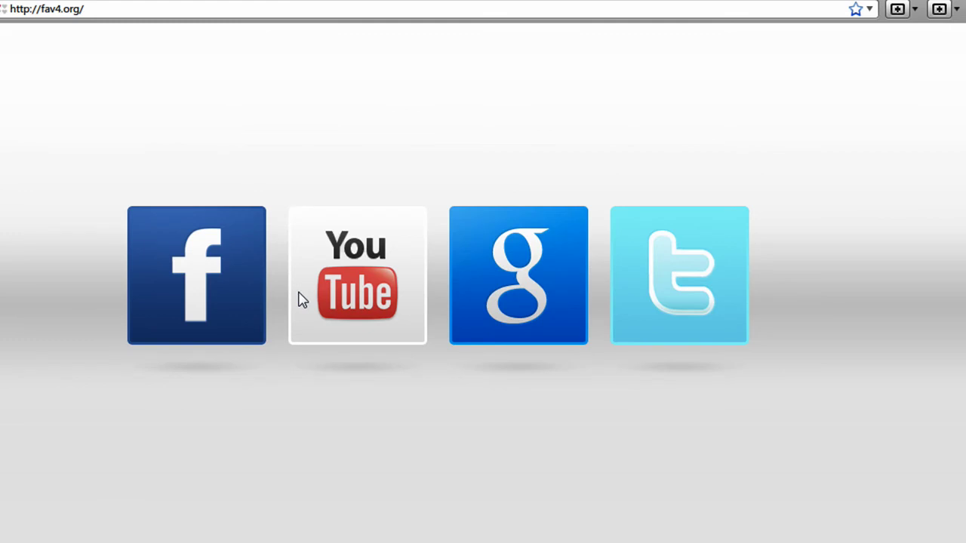
- Flip between the Fav4.org page and the FEBE Results Report, then follow the FEBE{6.3.2}.xpi link
click(311, 25)
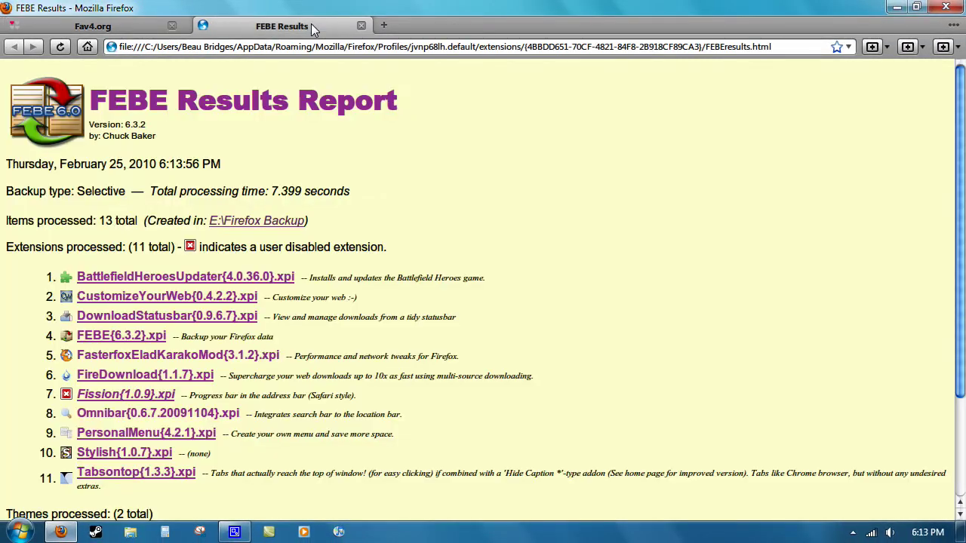
click(78, 24)
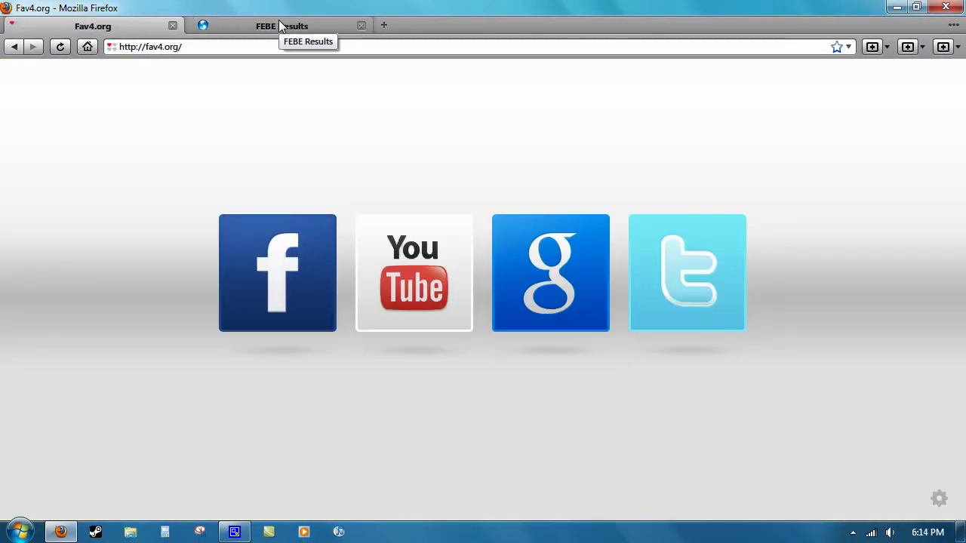
click(280, 26)
scroll(161, 155, down, 3)
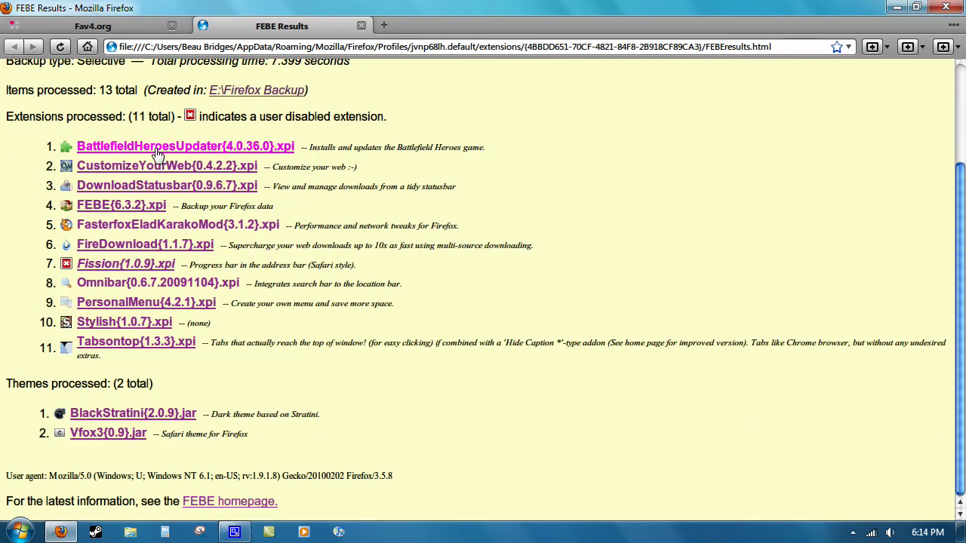
click(143, 206)
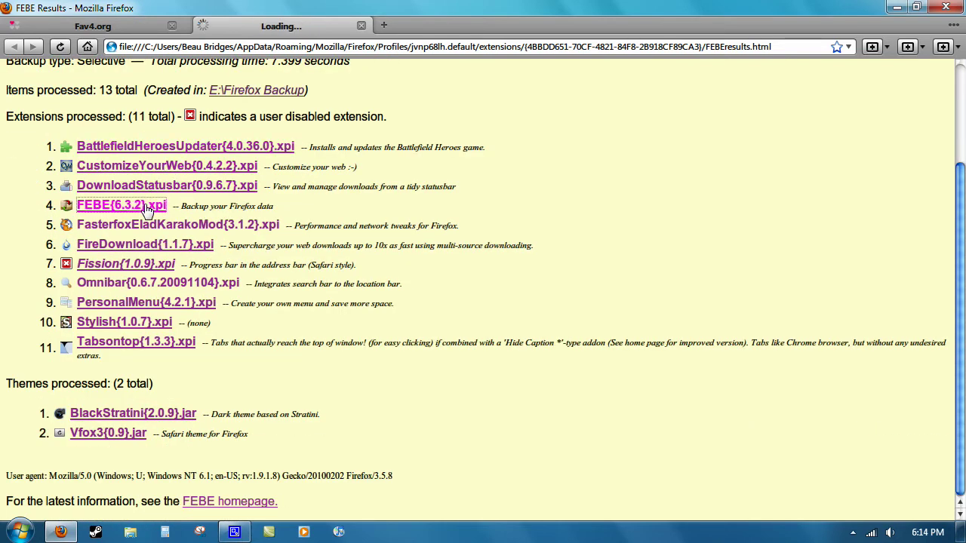
scroll(243, 174, down, 4)
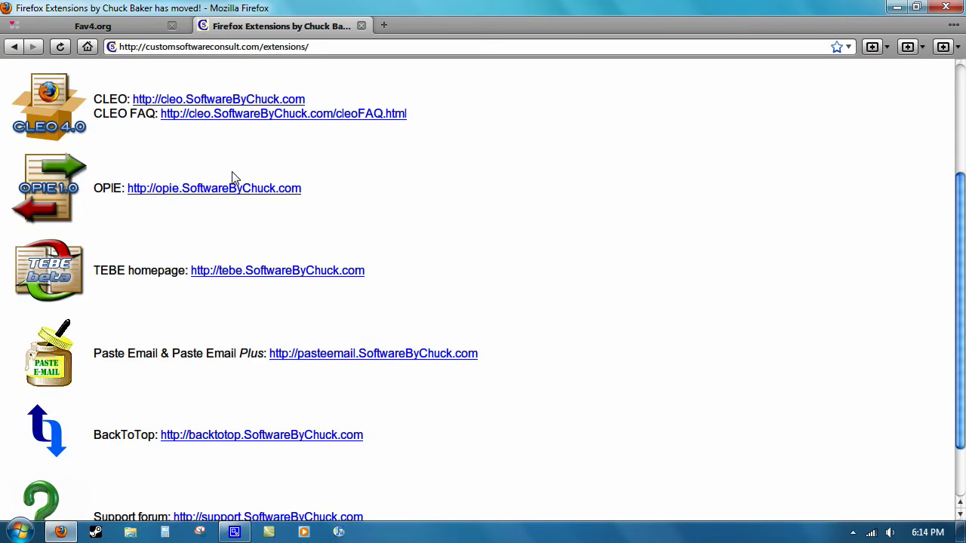
scroll(233, 176, up, 4)
- Return to the Results Report and highlight its 7.399-second total processing time line
key(alt+Left)
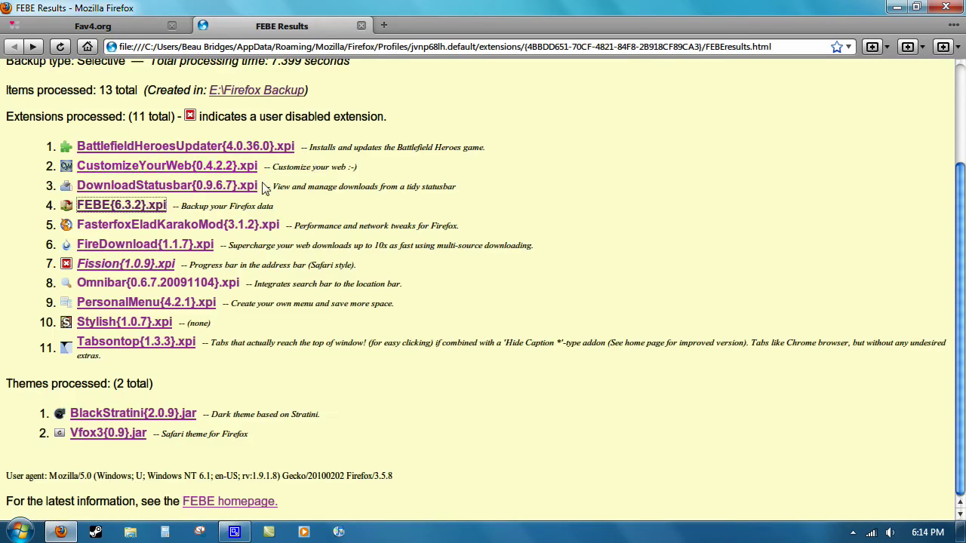
click(402, 202)
scroll(402, 202, up, 1)
scroll(396, 189, down, 1)
scroll(305, 203, up, 3)
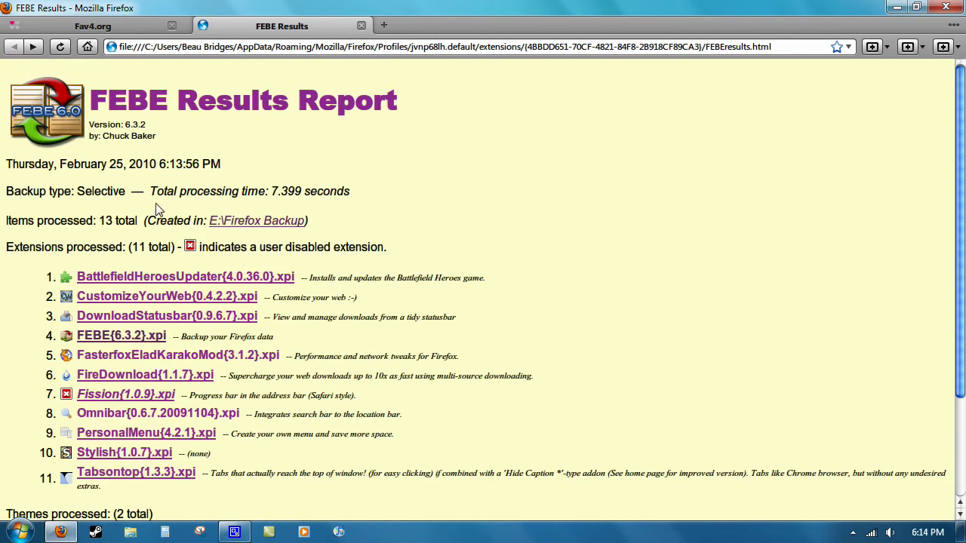
drag(151, 192, 352, 197)
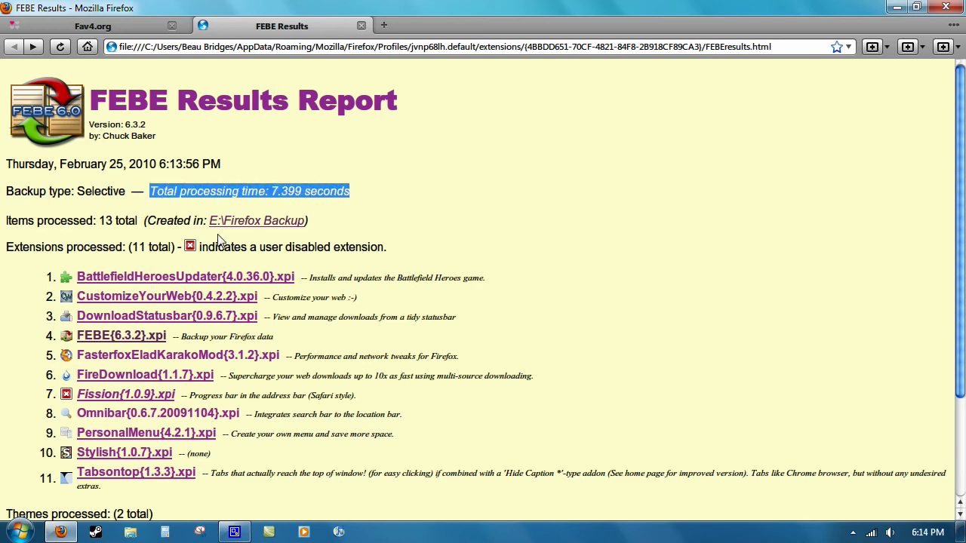
click(943, 47)
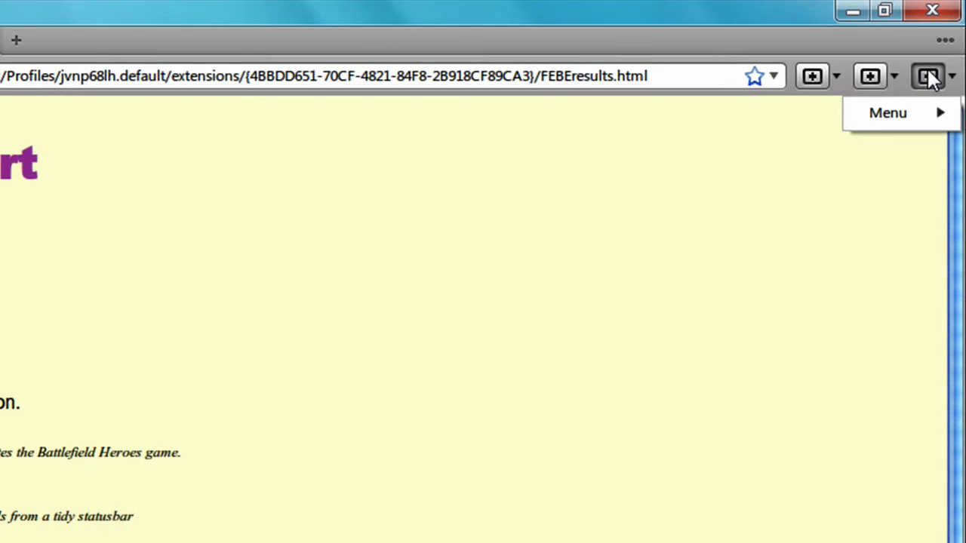
mouse_move(894, 113)
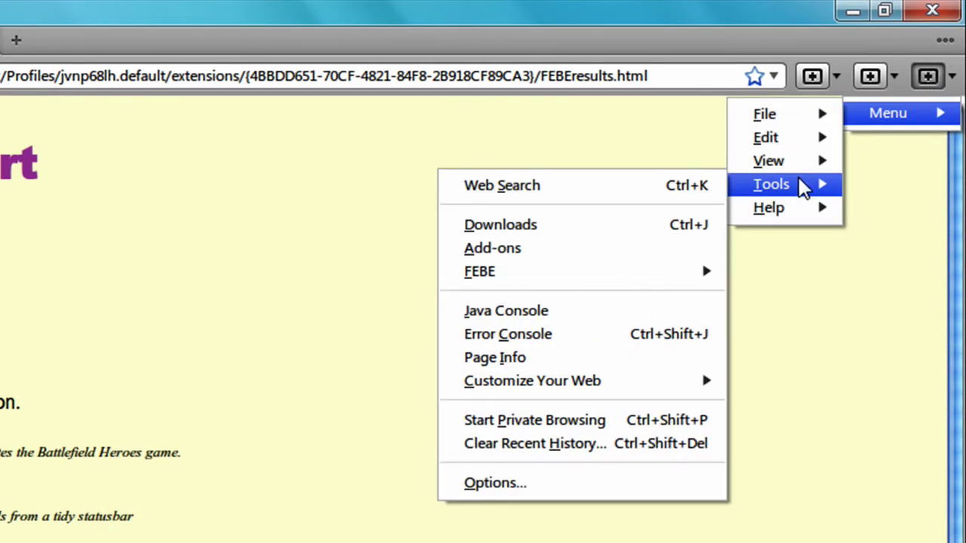
mouse_move(593, 276)
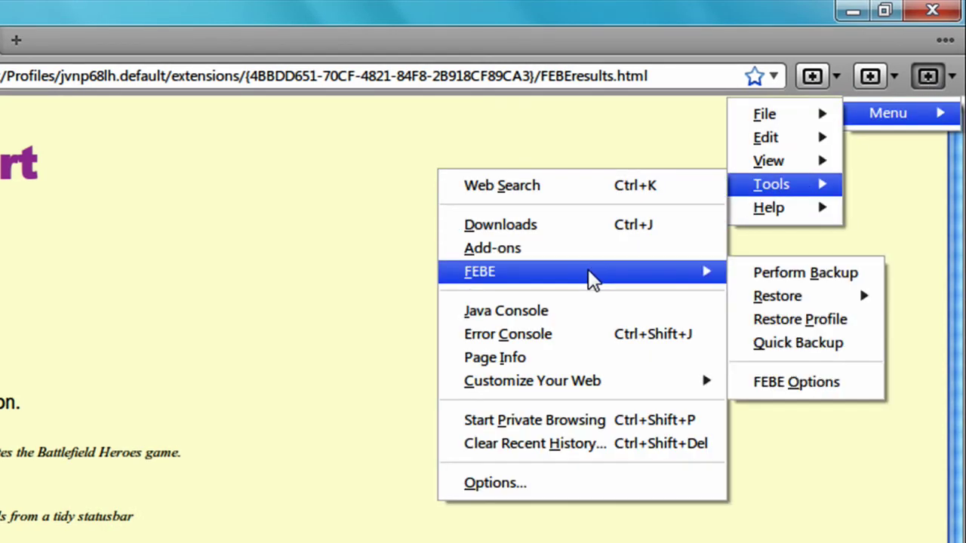
mouse_move(806, 294)
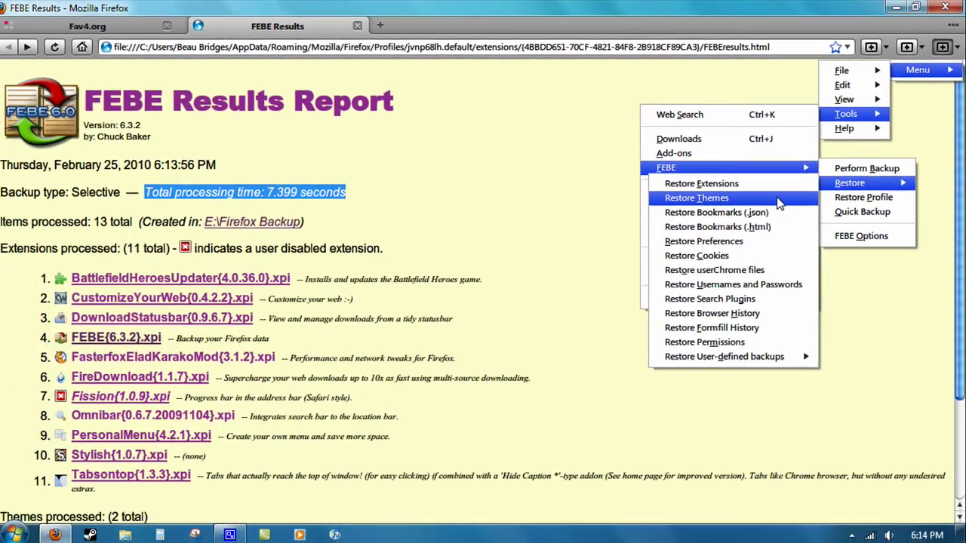
click(777, 199)
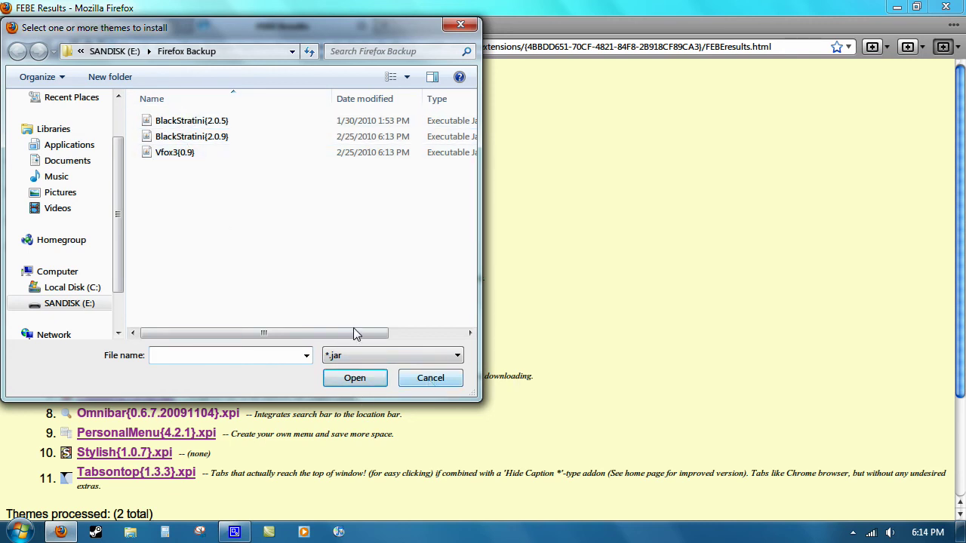
click(186, 153)
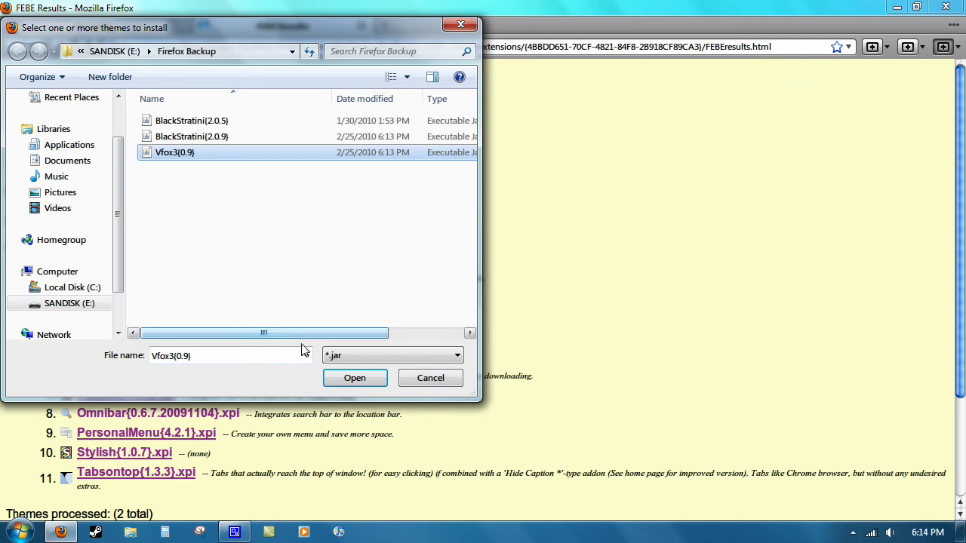
click(355, 378)
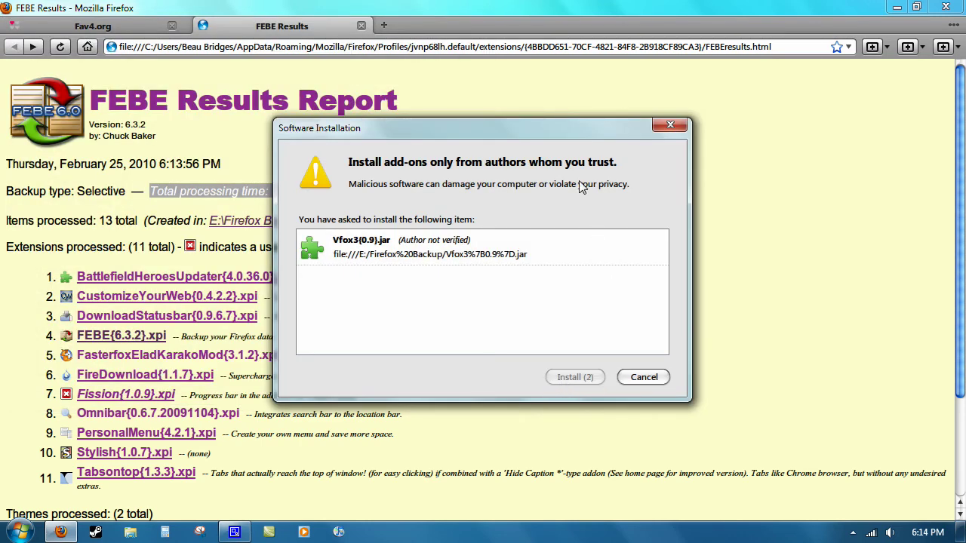
click(653, 378)
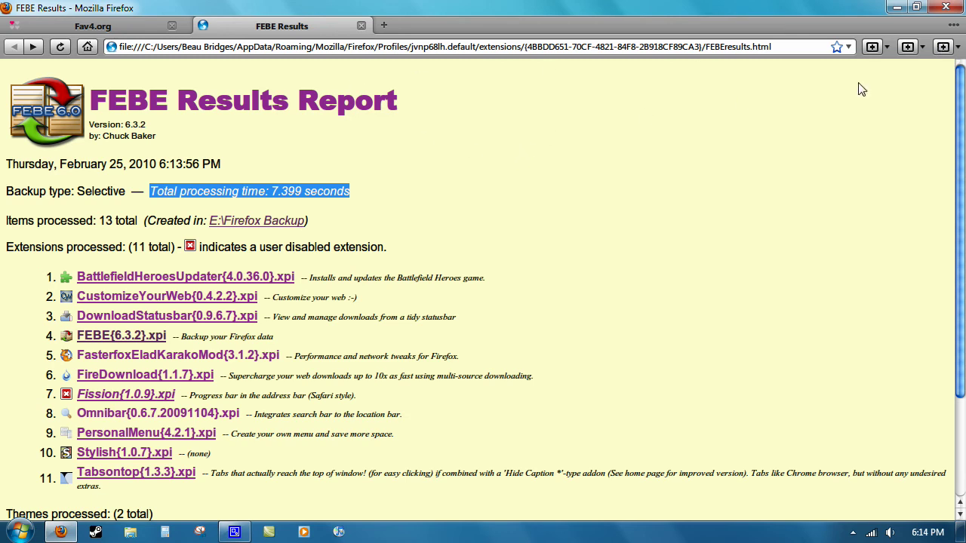
- Look through the main menu's Tools submenu without choosing anything, then return to the Fav4.org tab
click(943, 47)
mouse_move(938, 71)
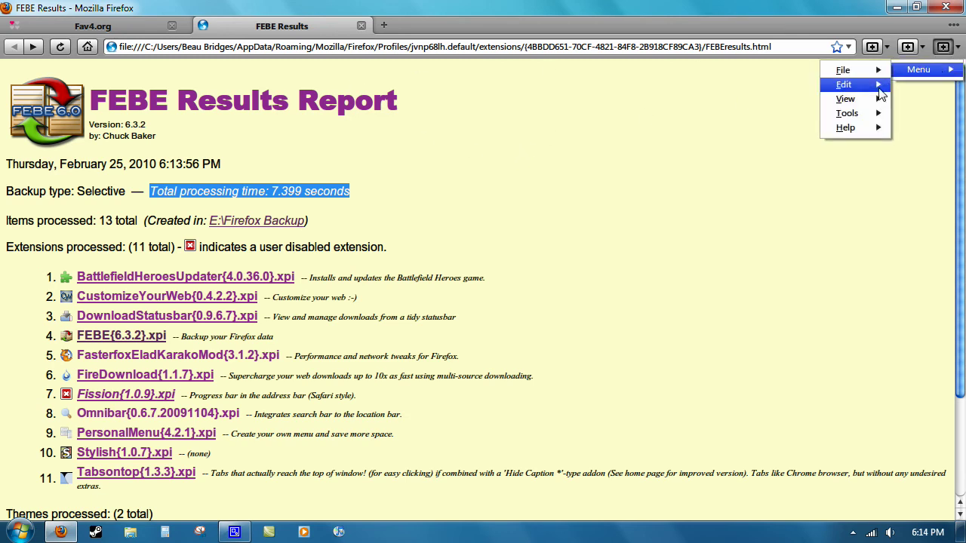
mouse_move(855, 115)
mouse_move(754, 167)
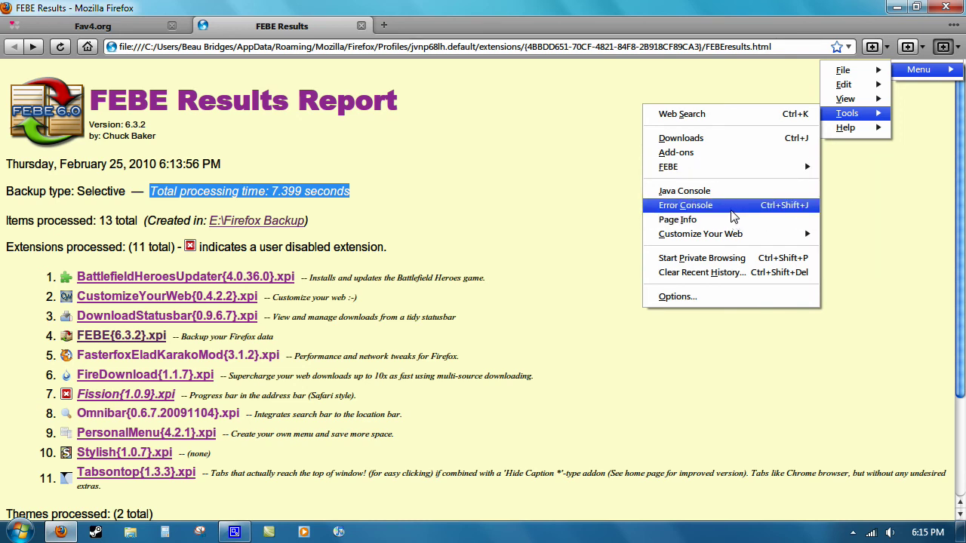
click(436, 202)
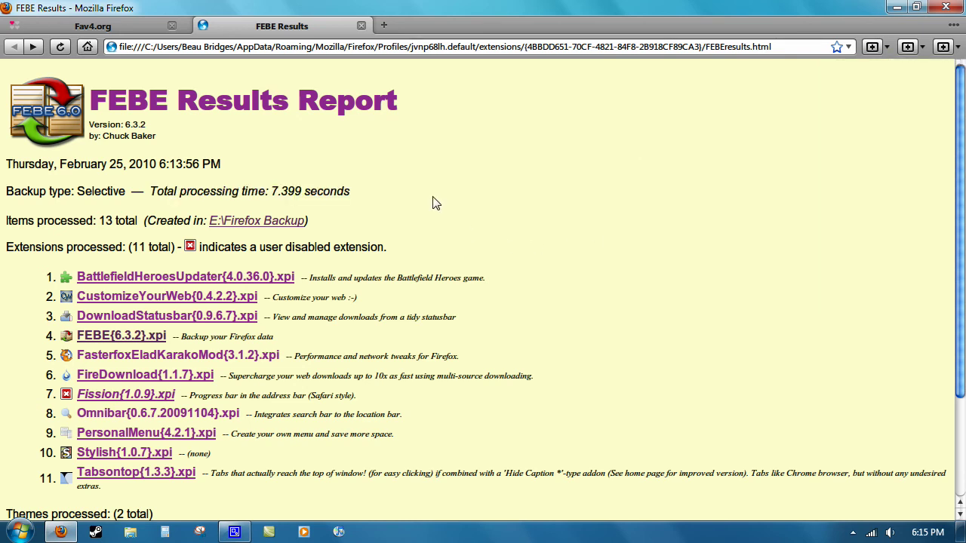
click(111, 28)
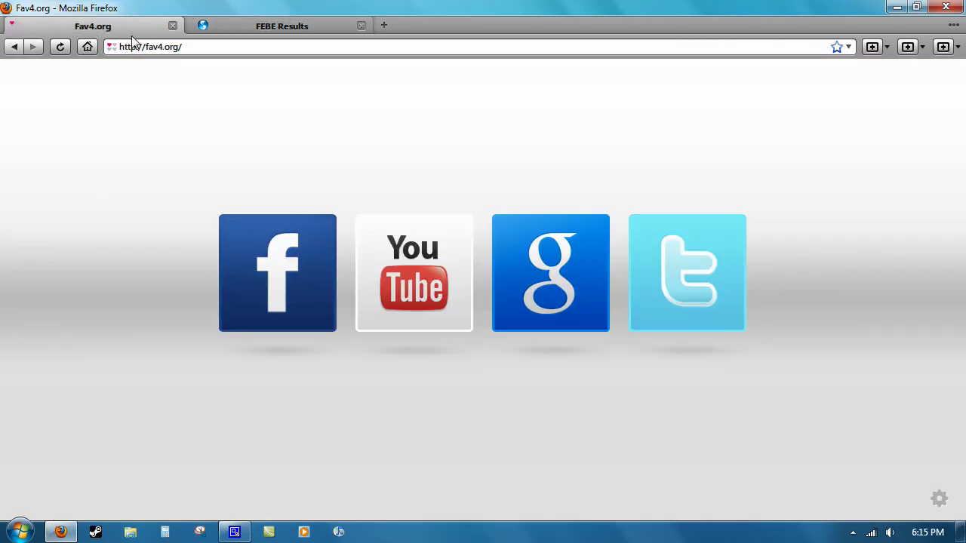